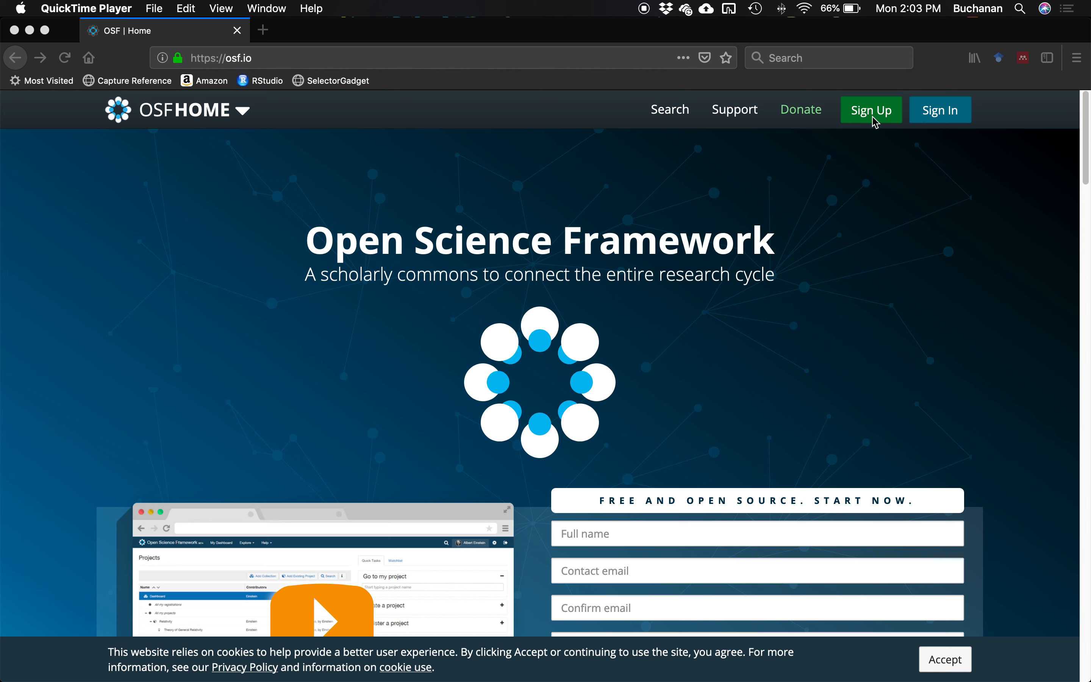
# Sign in to the OSF website with the saved account credentials
pyautogui.click(947, 113)
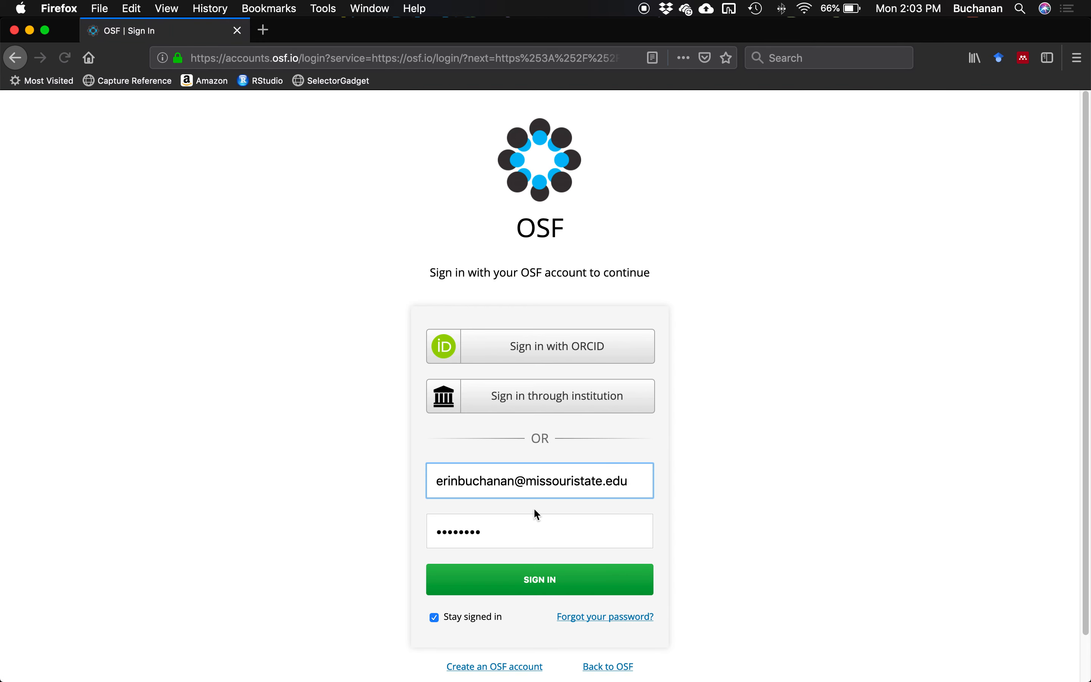
pyautogui.click(511, 590)
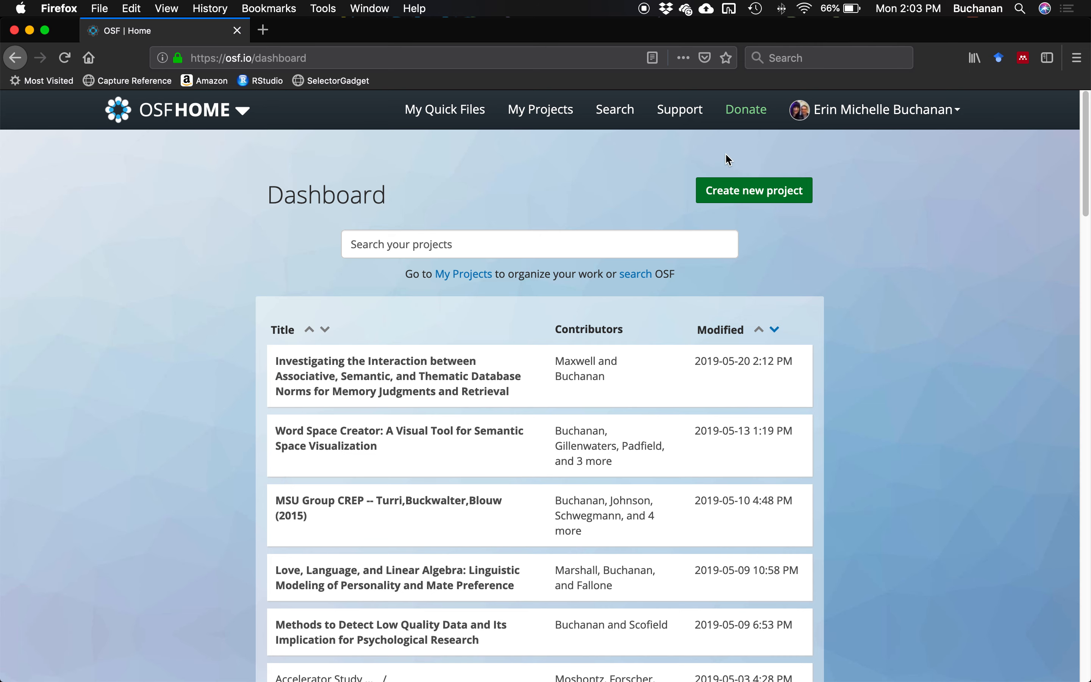
# Create a new project titled "Example Data Sharing" with United States storage and open its project page
pyautogui.click(733, 190)
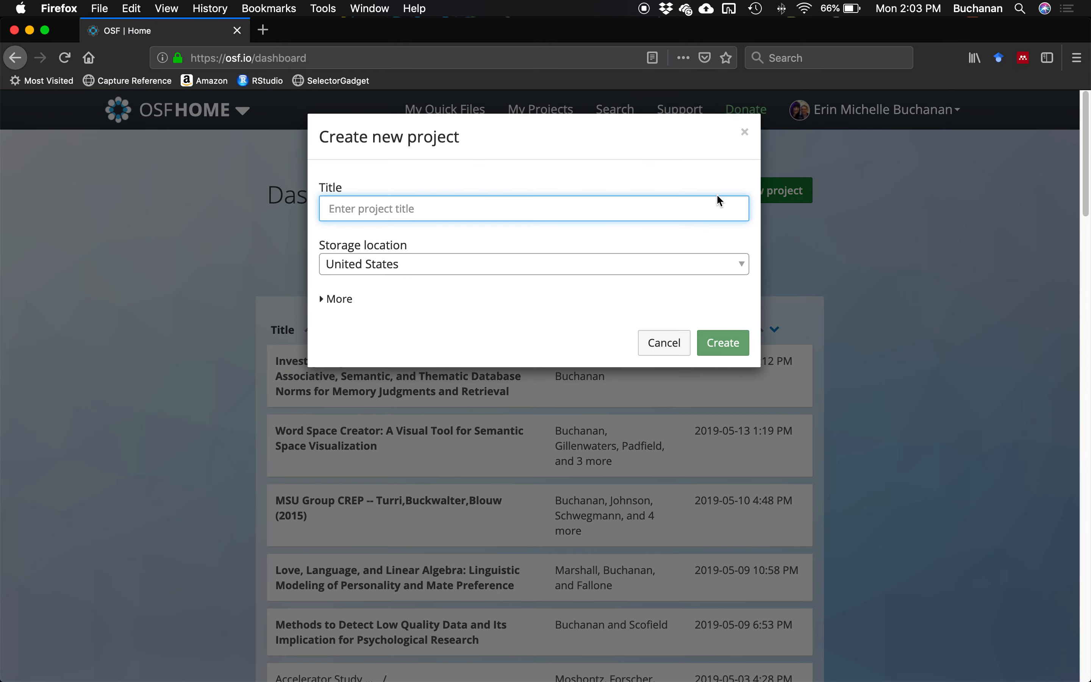
pyautogui.write('Example Data Sharing')
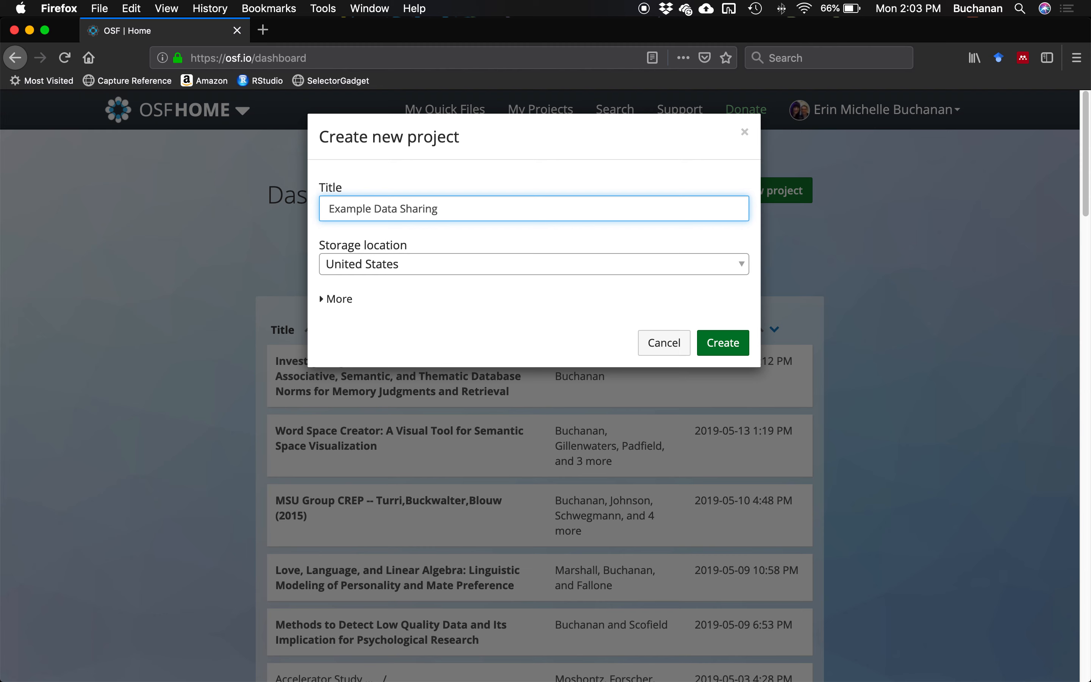
pyautogui.click(731, 353)
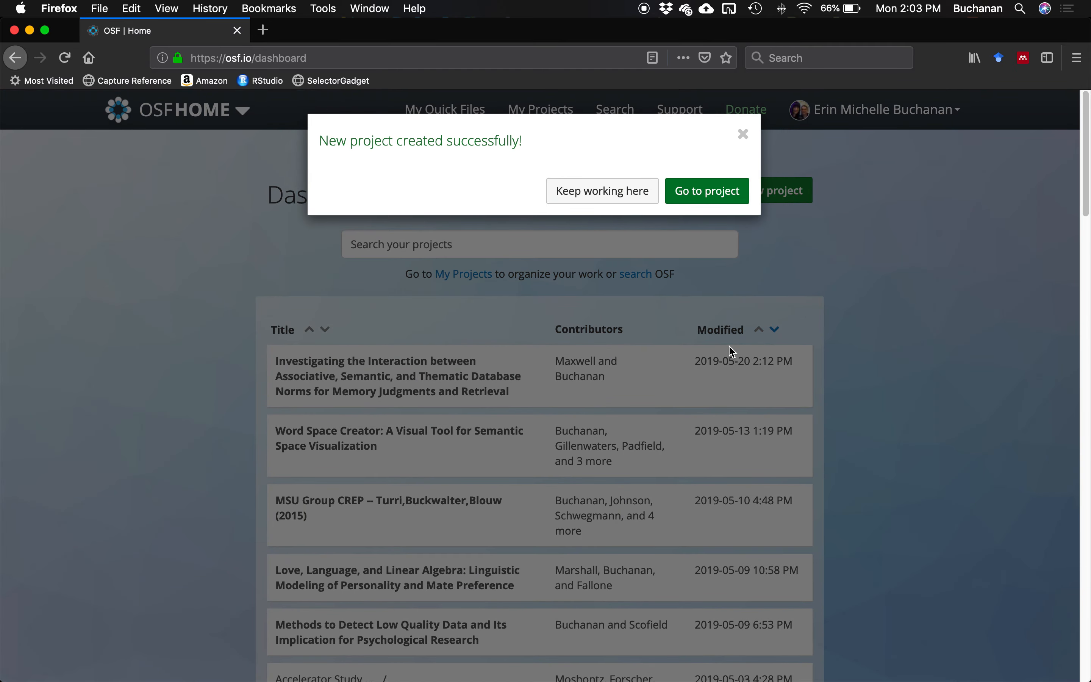
pyautogui.click(720, 192)
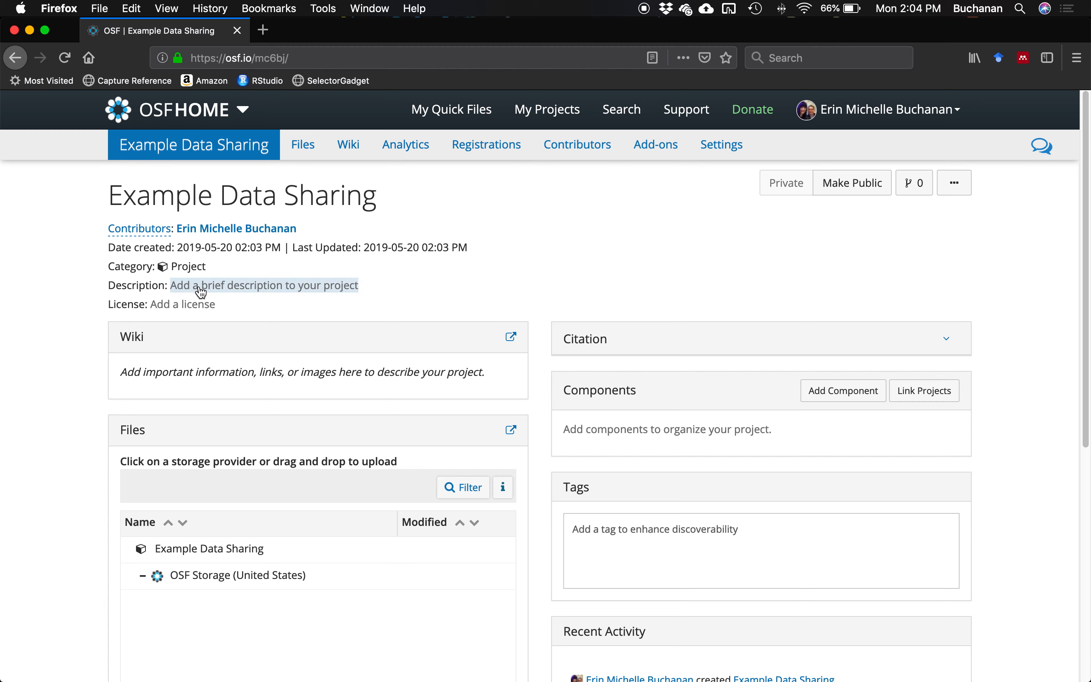
# Review the license options available for the project, then close the license form without choosing one
pyautogui.click(190, 305)
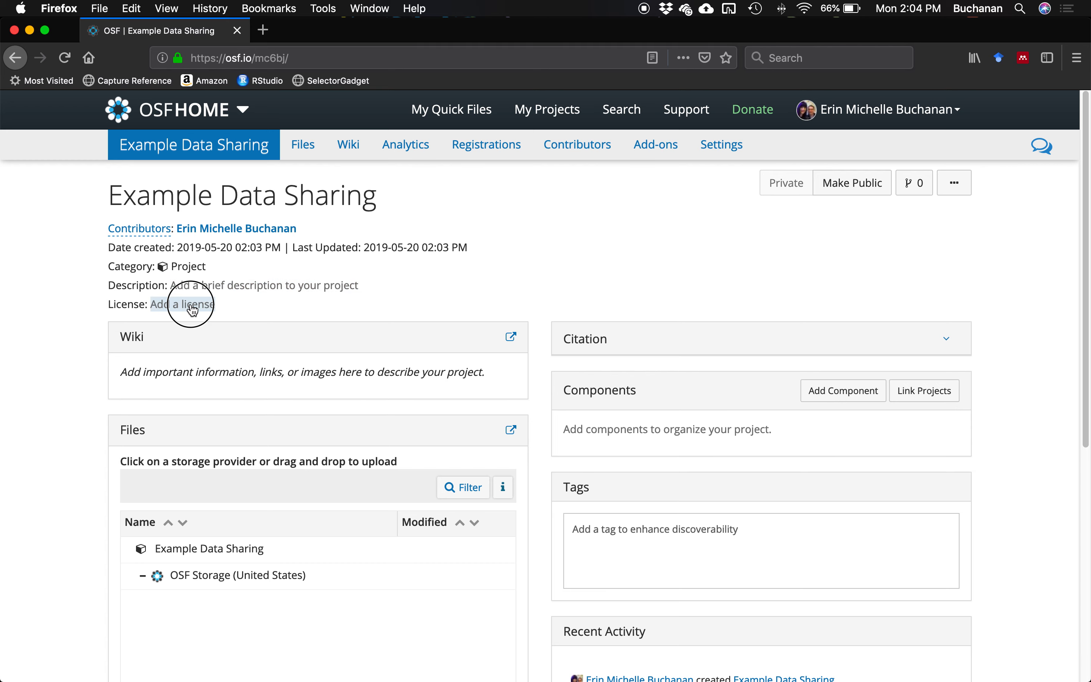
pyautogui.click(353, 348)
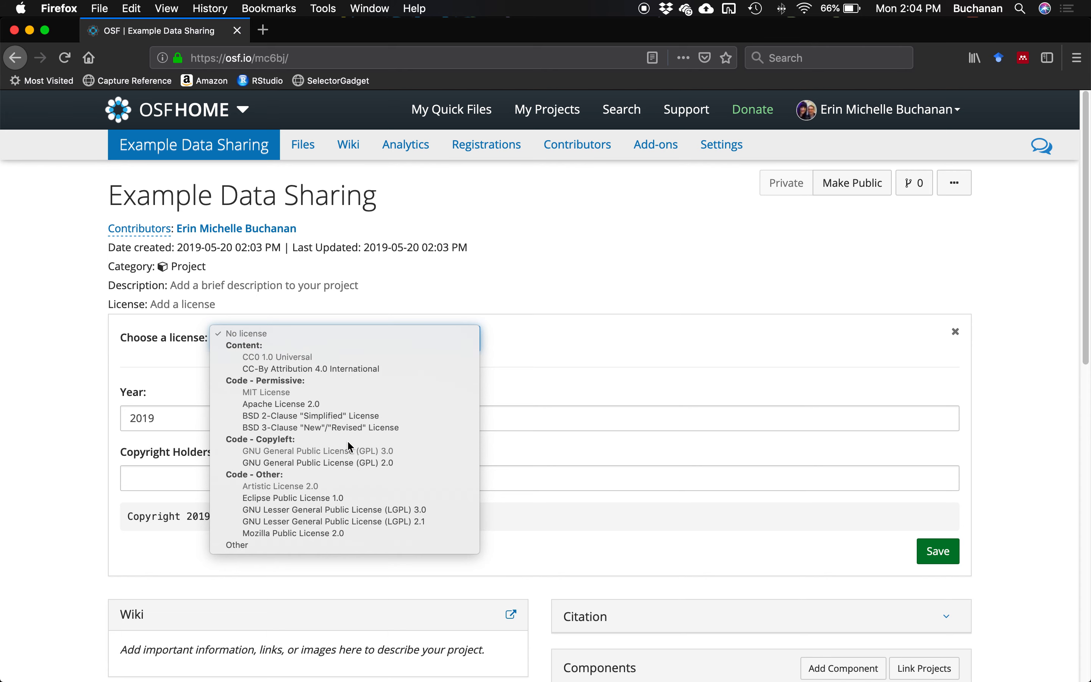
pyautogui.click(562, 277)
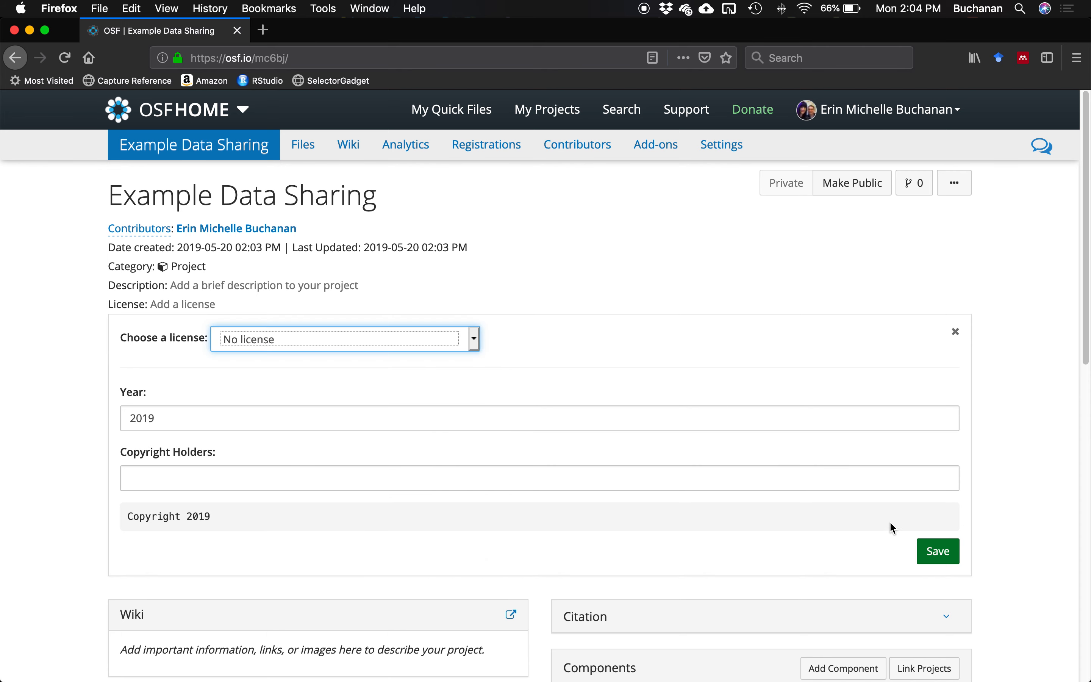
pyautogui.click(957, 332)
# Create a folder named "Data" in the project's OSF Storage (United States)
pyautogui.scroll(-5, 230, 415)
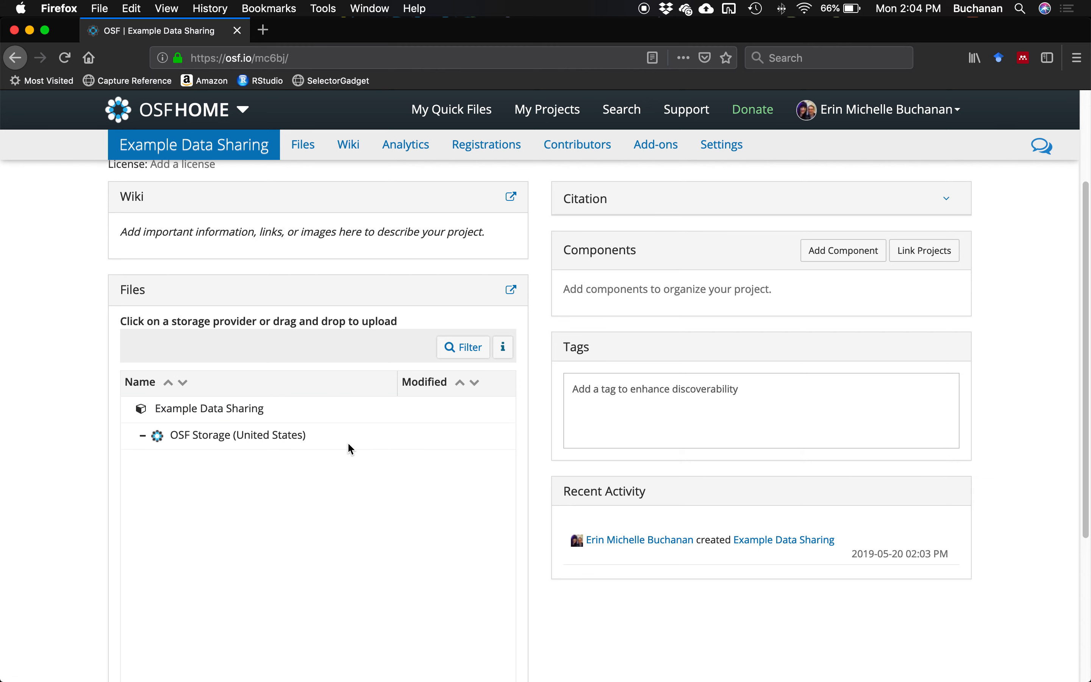
pyautogui.click(207, 436)
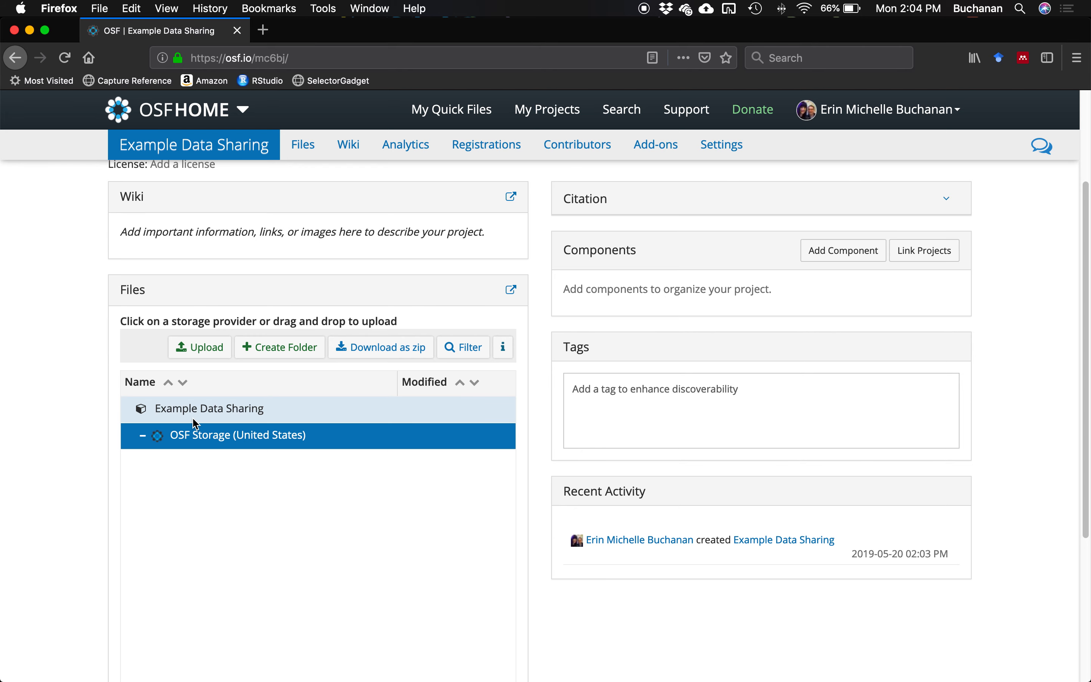
pyautogui.scroll(-1, 191, 419)
pyautogui.click(259, 316)
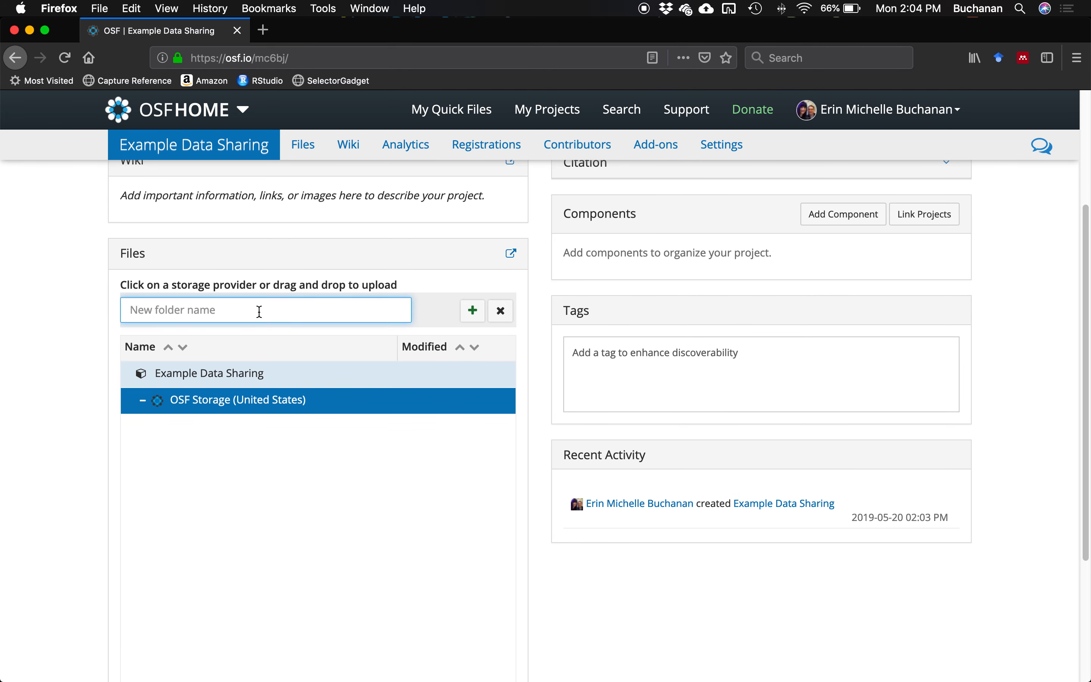
pyautogui.write('Data')
pyautogui.click(472, 310)
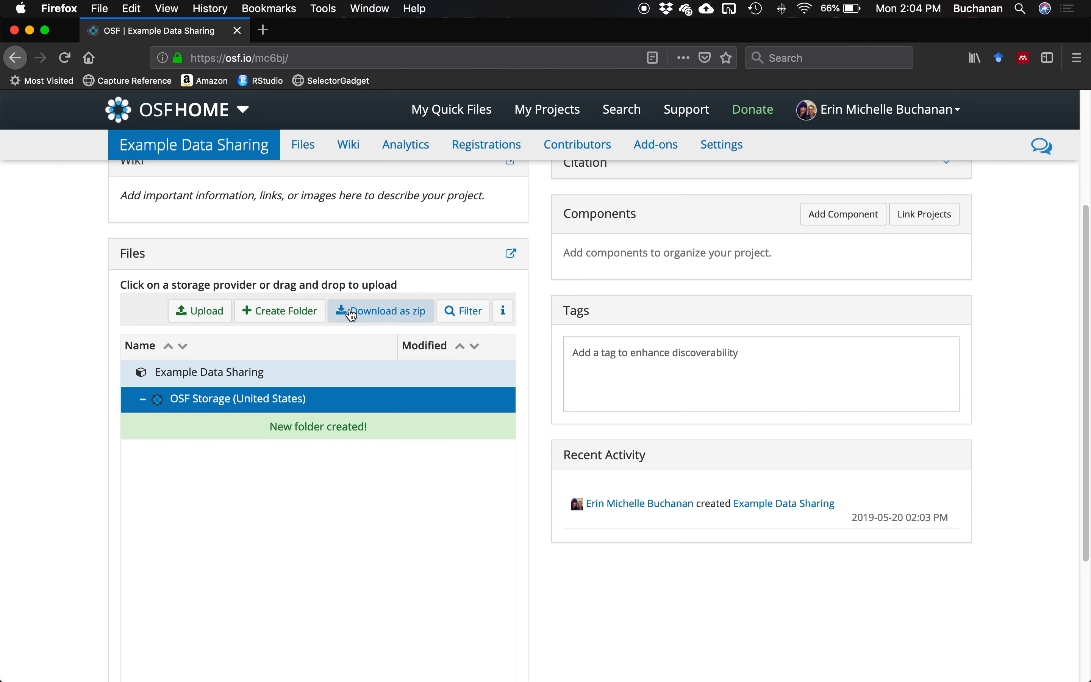
# Start a file upload into the Data folder and browse OneDrive to Research > 2 projects > data-dictionary
pyautogui.click(196, 436)
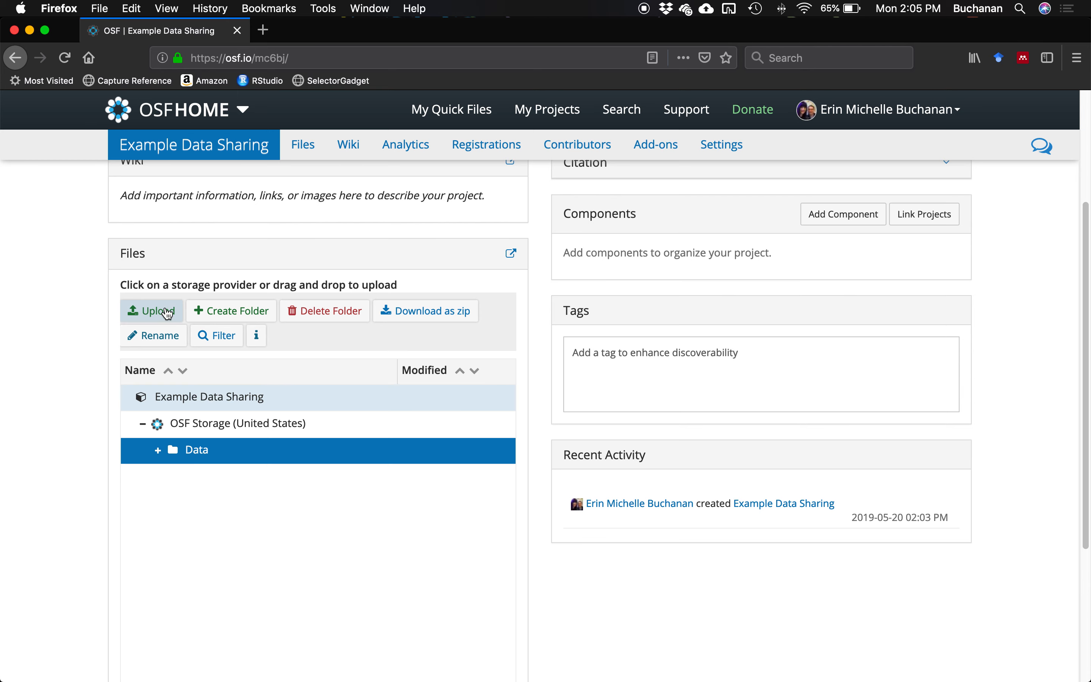
pyautogui.click(168, 313)
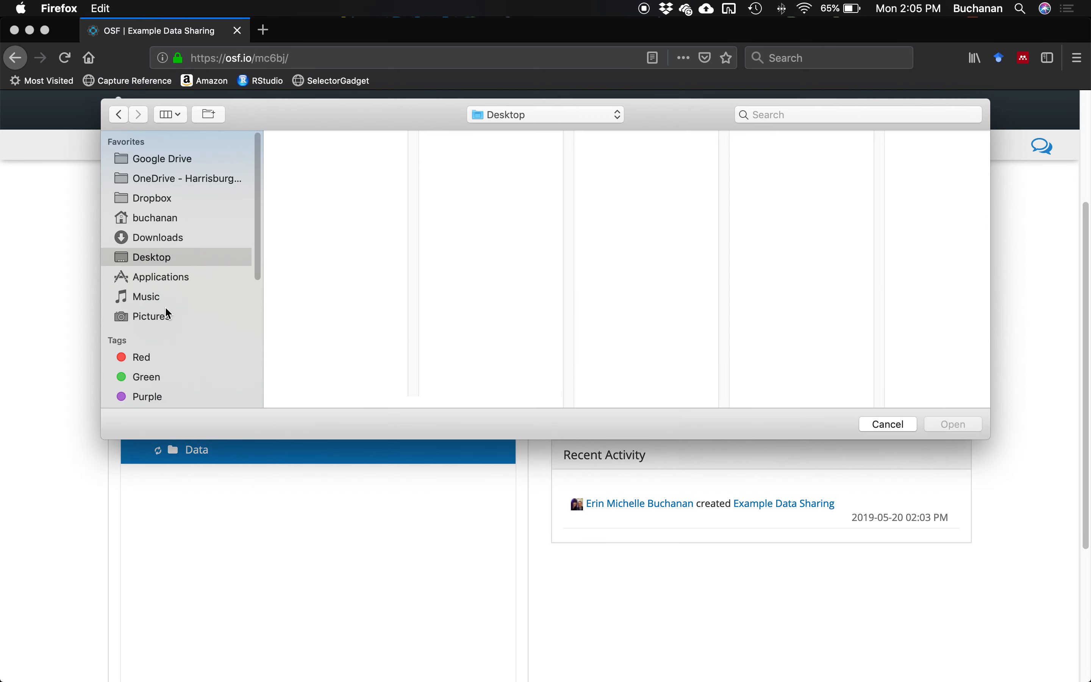
pyautogui.click(215, 178)
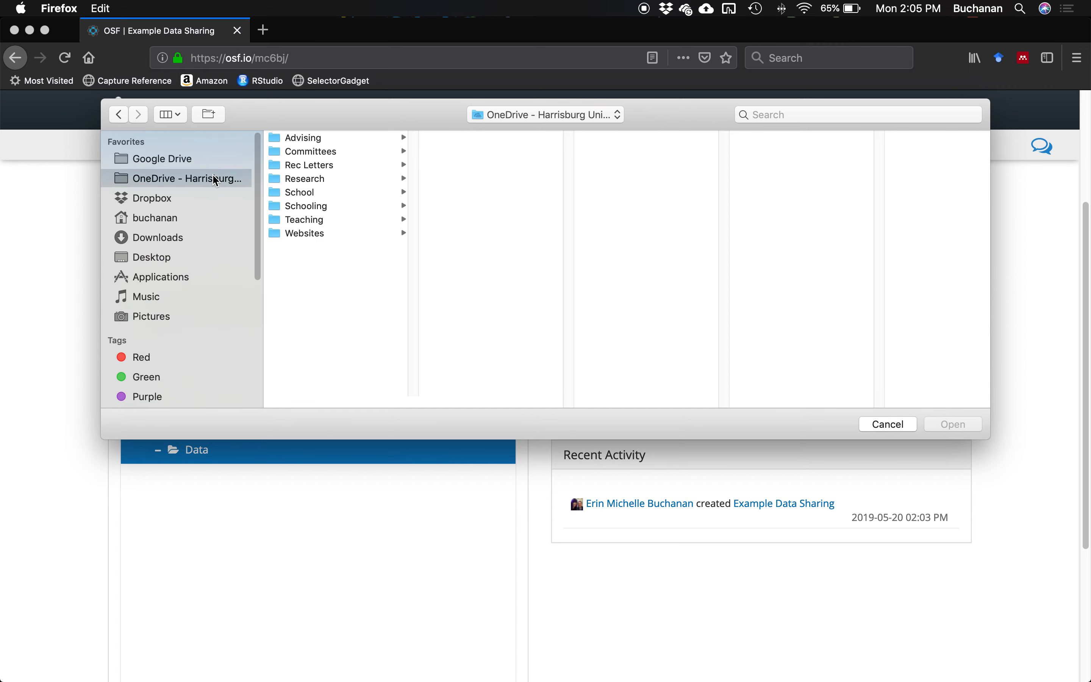
pyautogui.press('Down')
pyautogui.press('Down')
pyautogui.press('Down')
pyautogui.press('Right')
pyautogui.press('Down')
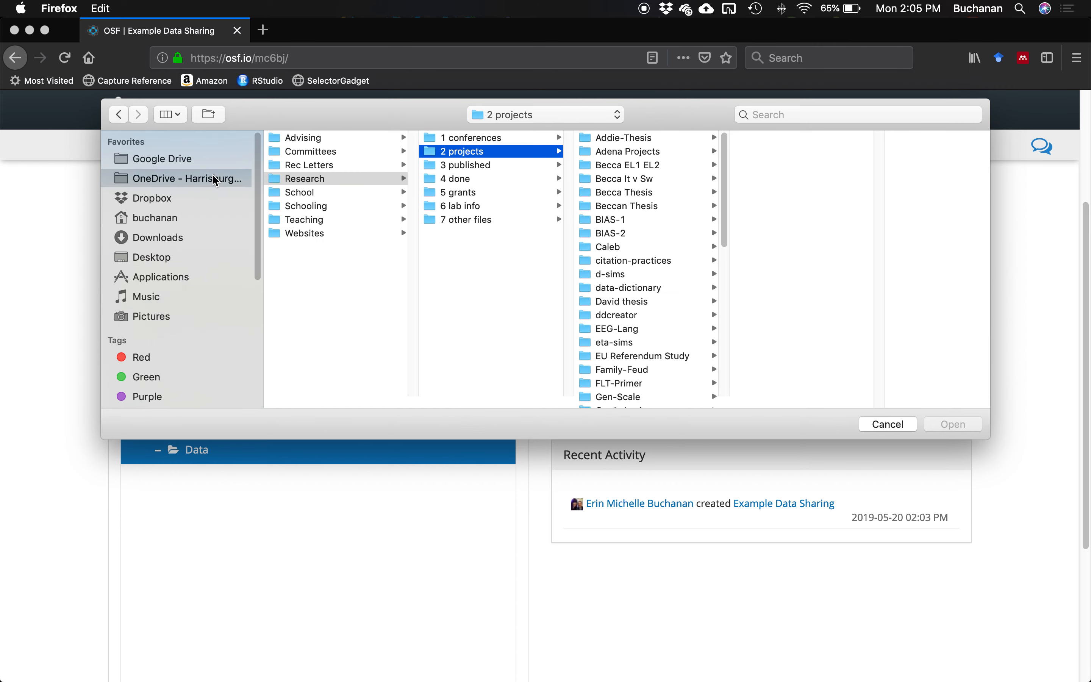
pyautogui.press('Right')
pyautogui.write('da')
pyautogui.press('Right')
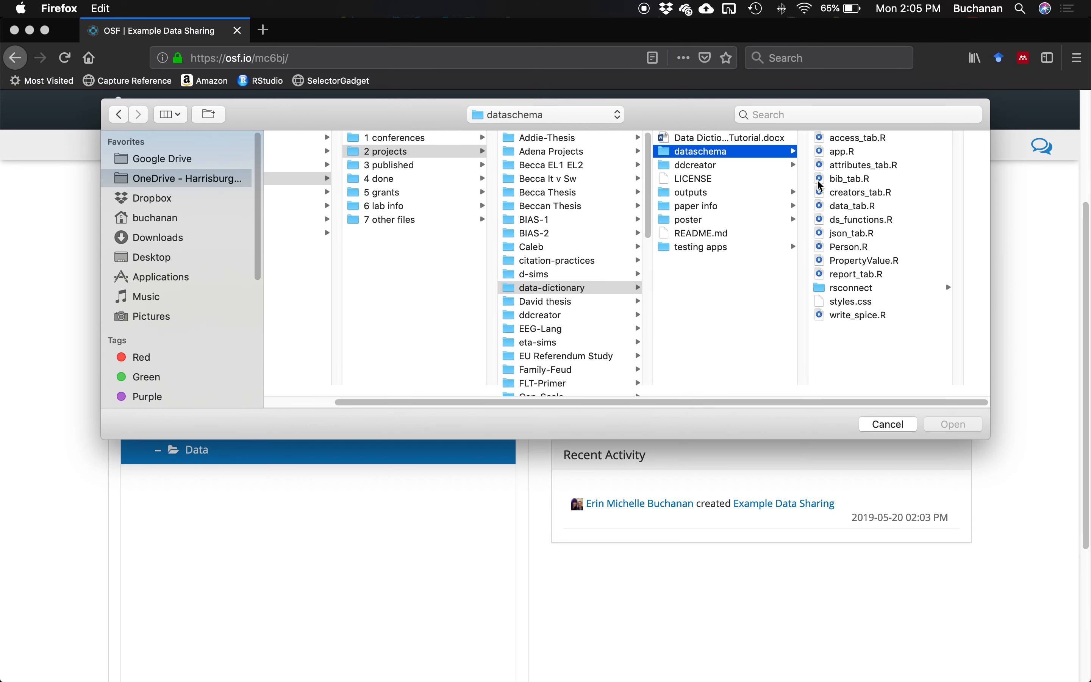
# Upload codebook.html from the outputs > codebook folder into the project's Data folder
pyautogui.click(712, 192)
pyautogui.click(853, 142)
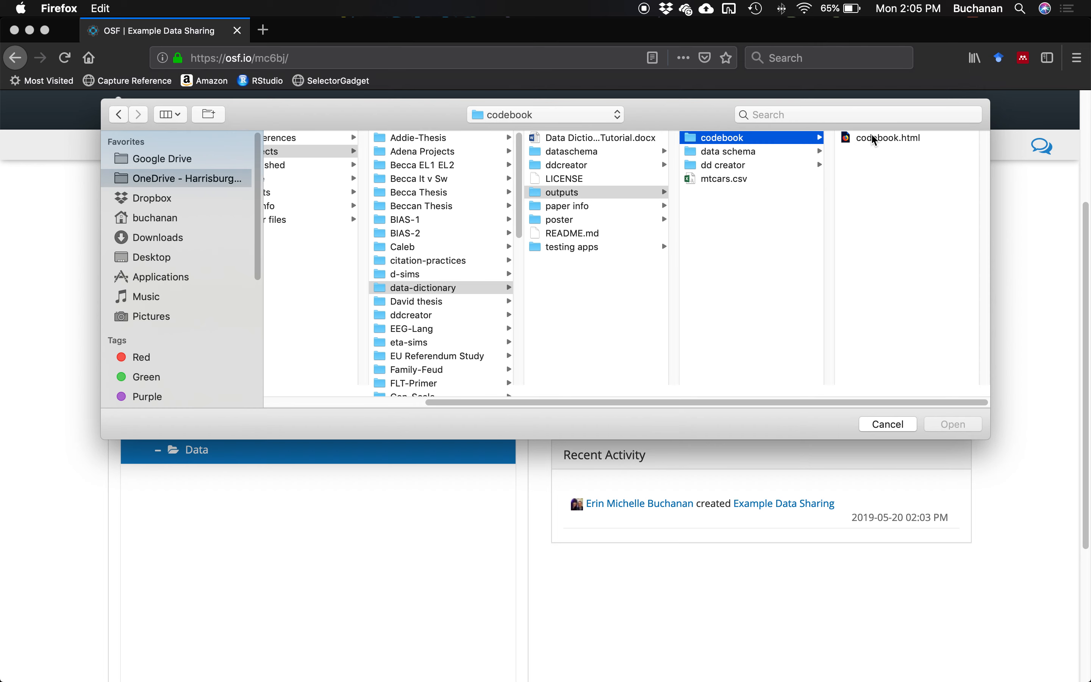
pyautogui.click(874, 140)
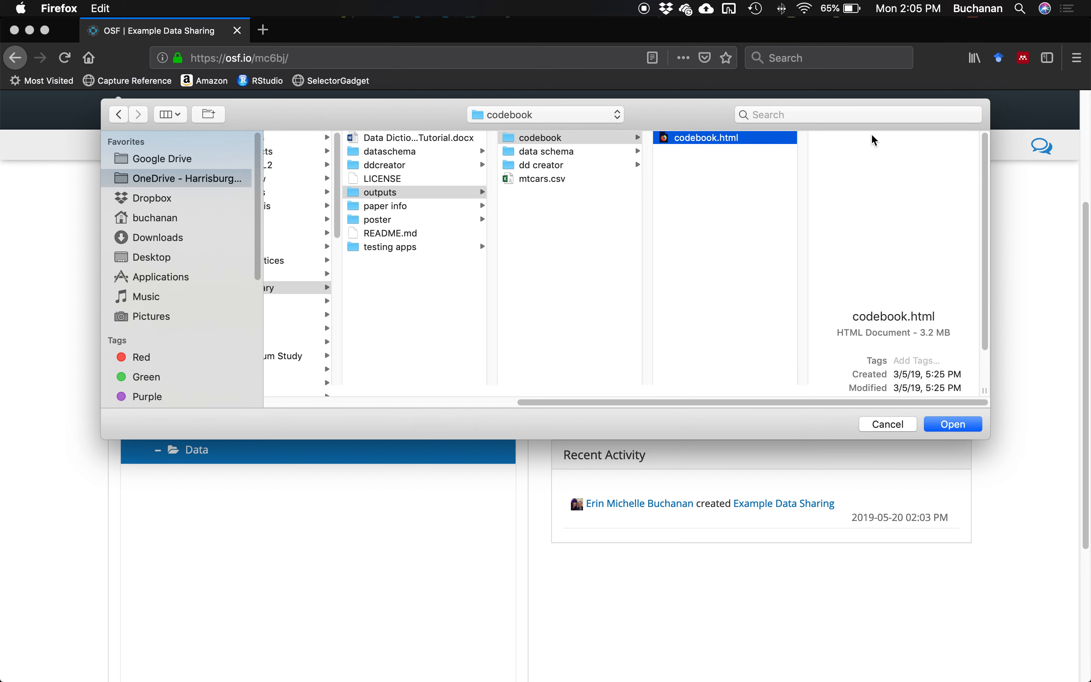
pyautogui.doubleClick(719, 139)
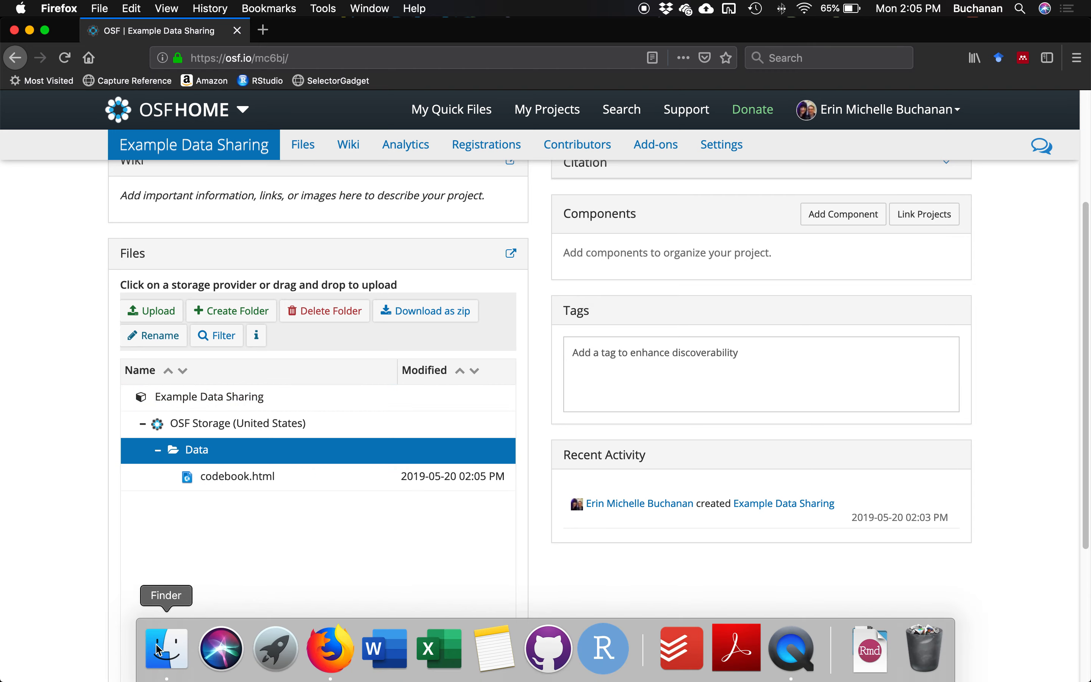
# Switch to Finder, place its window beside the browser and show the OneDrive folder
pyautogui.click(183, 627)
pyautogui.moveTo(391, 37); pyautogui.dragTo(1084, 237)
pyautogui.click(614, 109)
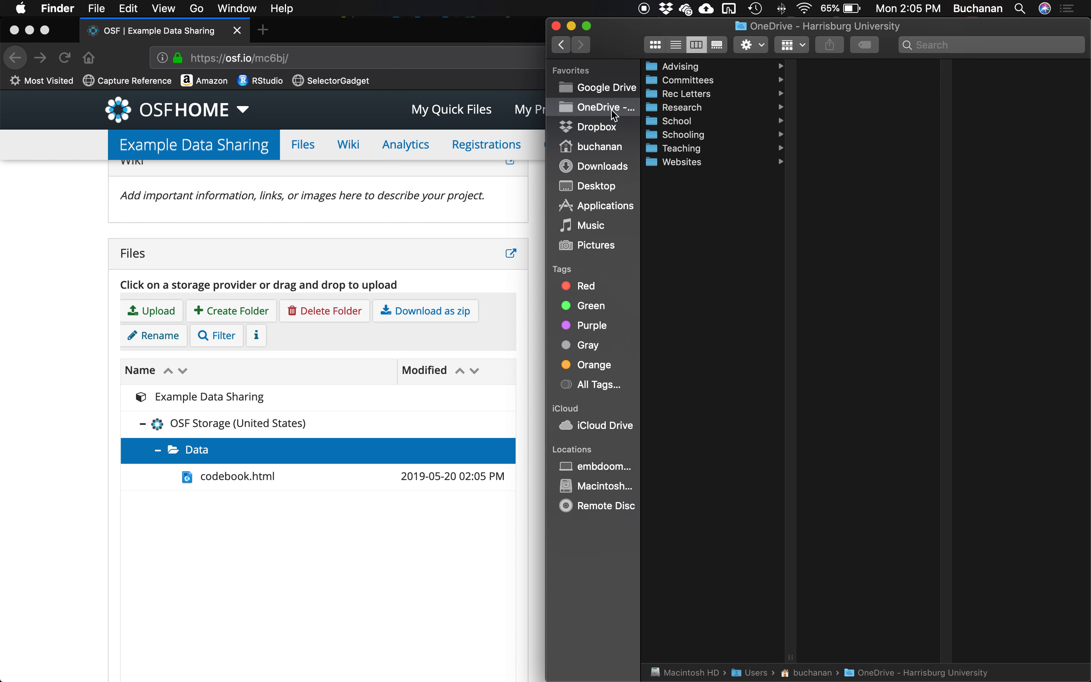
# Open the data-dictionary folder under Research > 2 projects in OneDrive
pyautogui.press('Down')
pyautogui.press('Down')
pyautogui.press('Down')
pyautogui.press('Down')
pyautogui.press('Right')
pyautogui.press('Down')
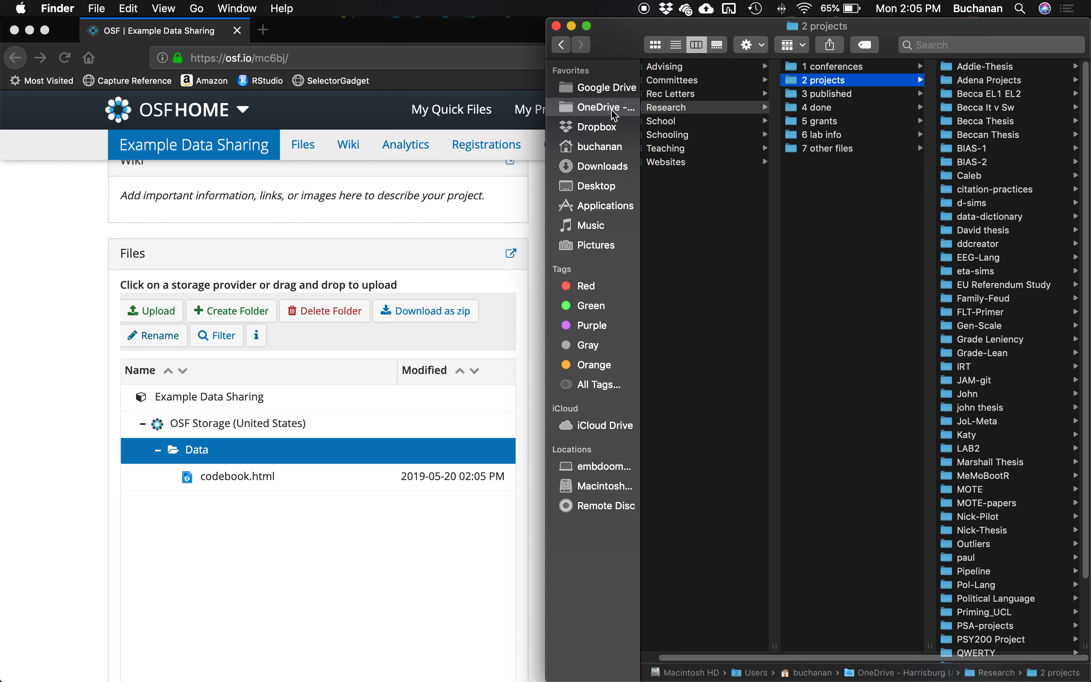
pyautogui.press('Right')
pyautogui.press('d')
pyautogui.press('Down')
pyautogui.press('Right')
# Add mtcars.csv from the outputs folder in Finder to the project's Data folder, and return to the browser
pyautogui.press('Down')
pyautogui.press('Down')
pyautogui.press('Down')
pyautogui.press('Down')
pyautogui.press('Right')
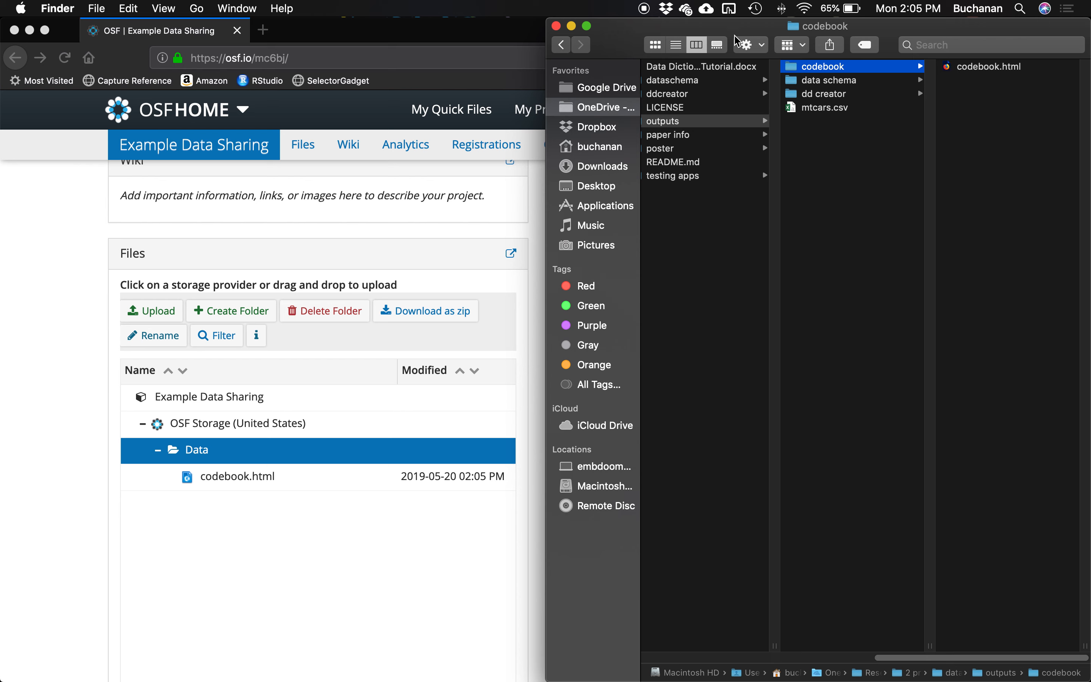
pyautogui.moveTo(818, 107); pyautogui.dragTo(234, 451)
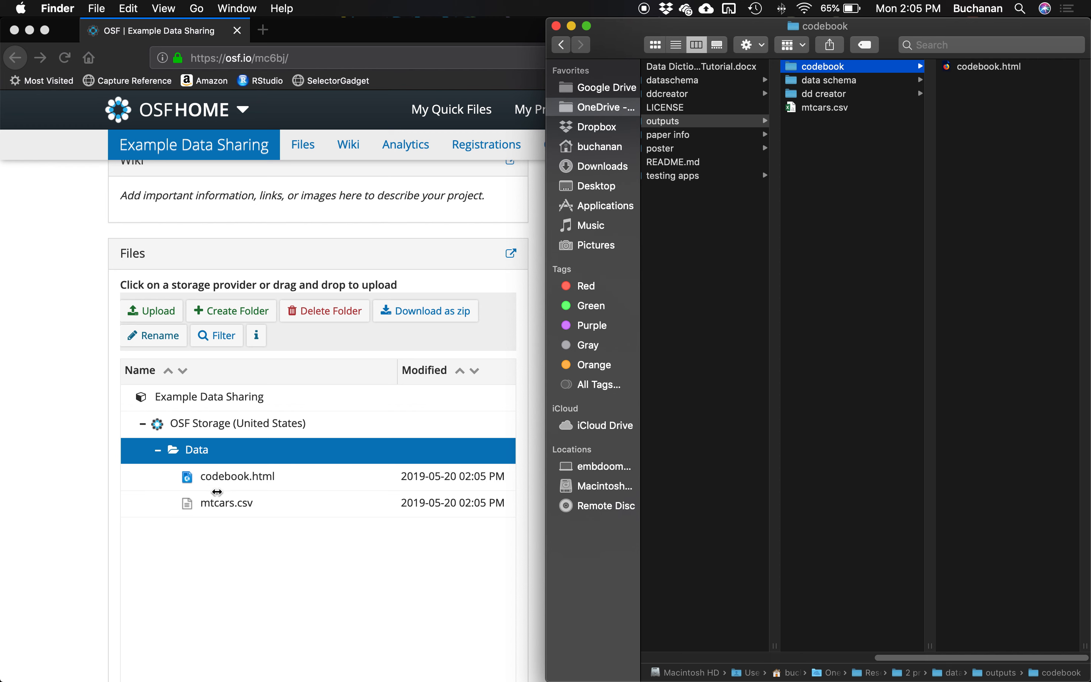
pyautogui.click(128, 502)
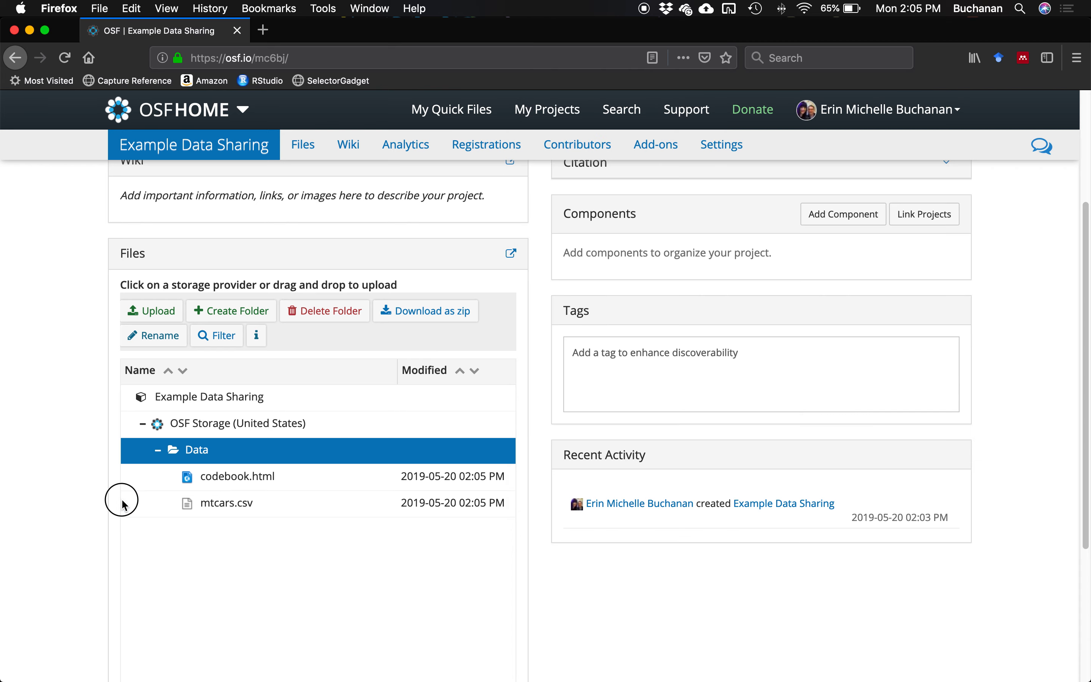
# Rename codebook.html in the Data folder as mtcars_datadictionary.html
pyautogui.click(296, 476)
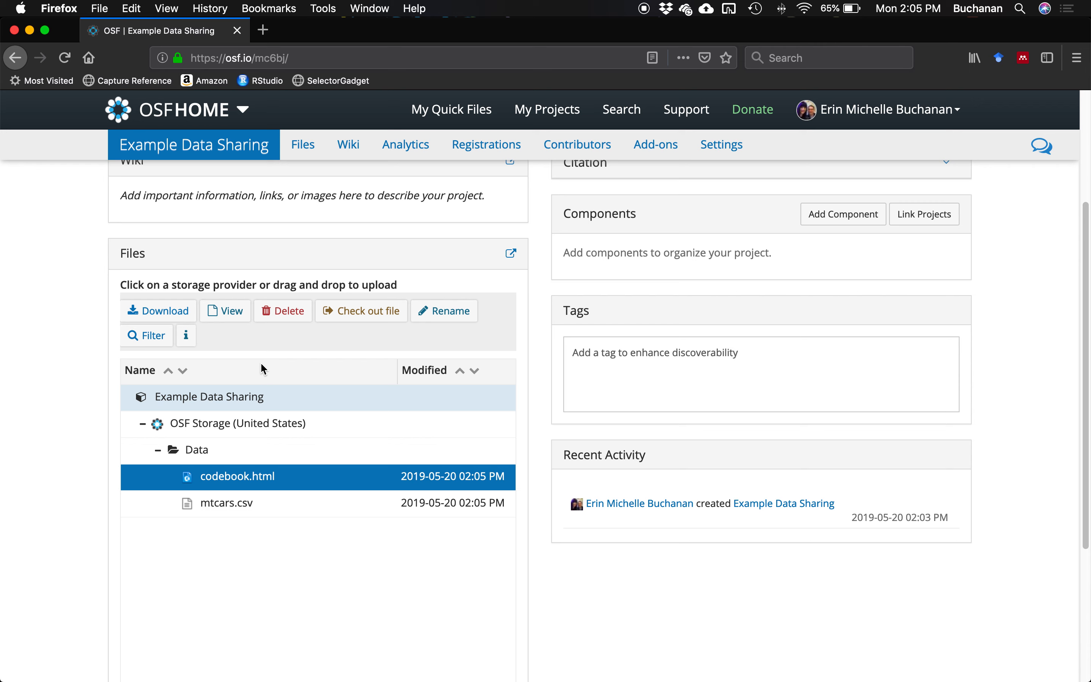
pyautogui.click(476, 318)
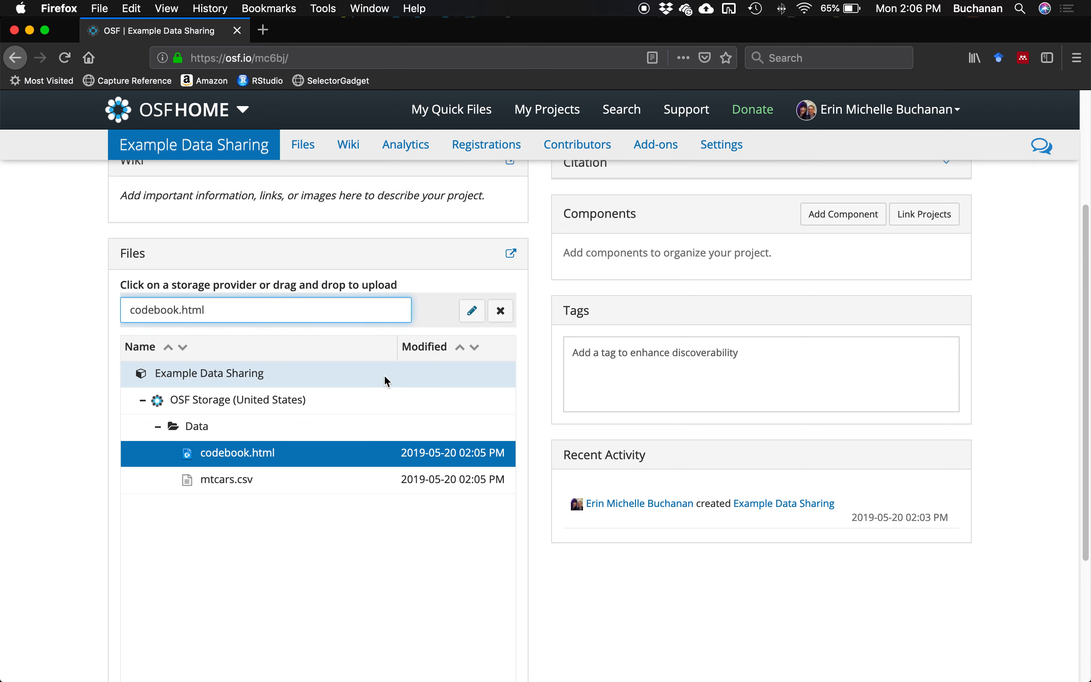
pyautogui.click(165, 309)
pyautogui.doubleClick(164, 310)
pyautogui.write('mtcar')
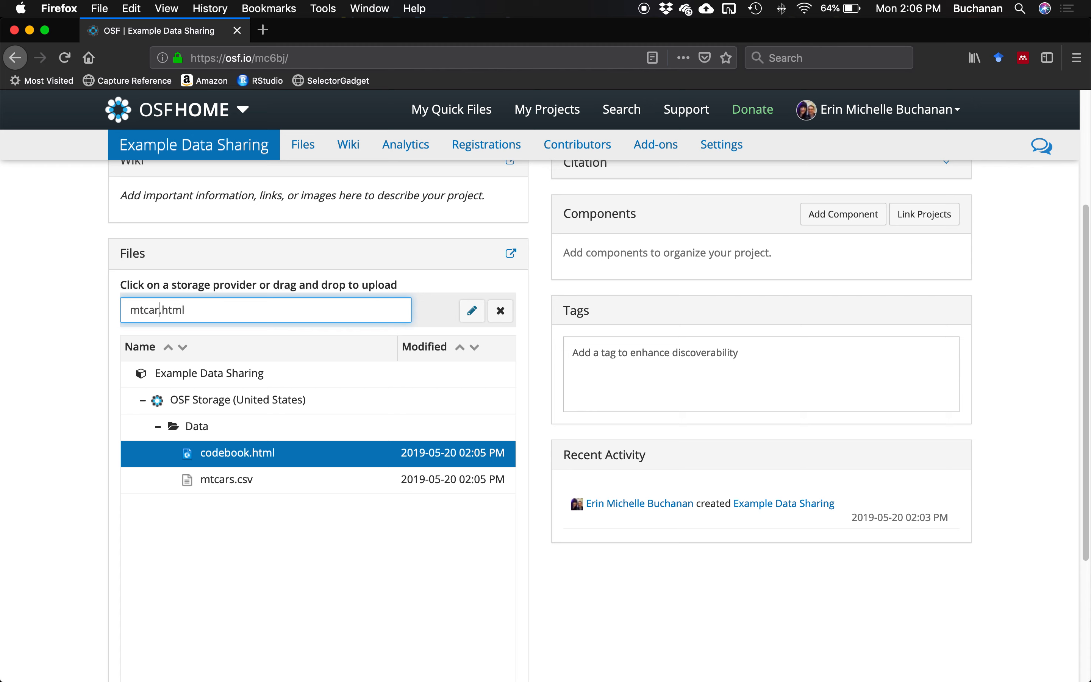
pyautogui.write('s_datadictionary')
pyautogui.press('Return')
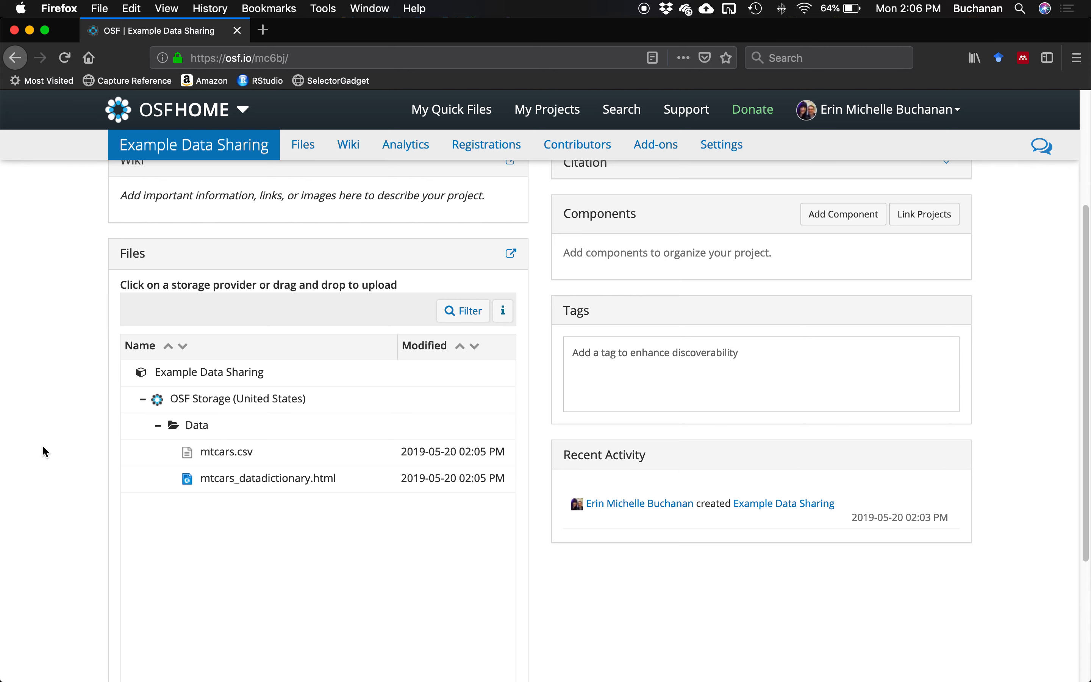
# Add a component titled Data to the Example Data Sharing project and go to the new component
pyautogui.scroll(4, 44, 451)
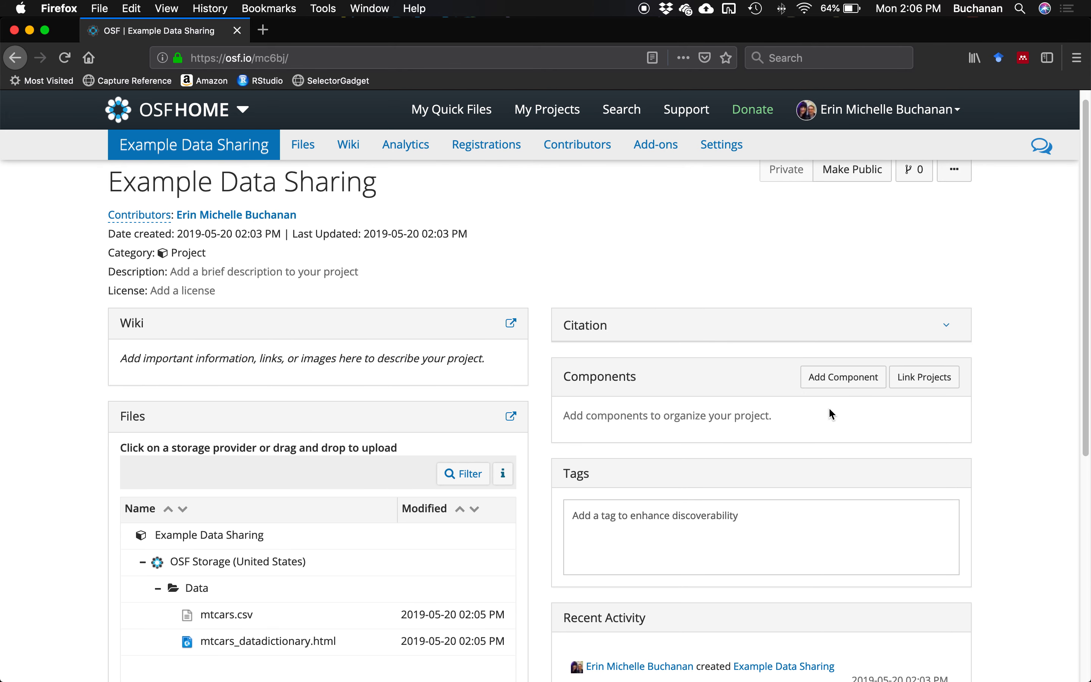
pyautogui.scroll(-2, 801, 402)
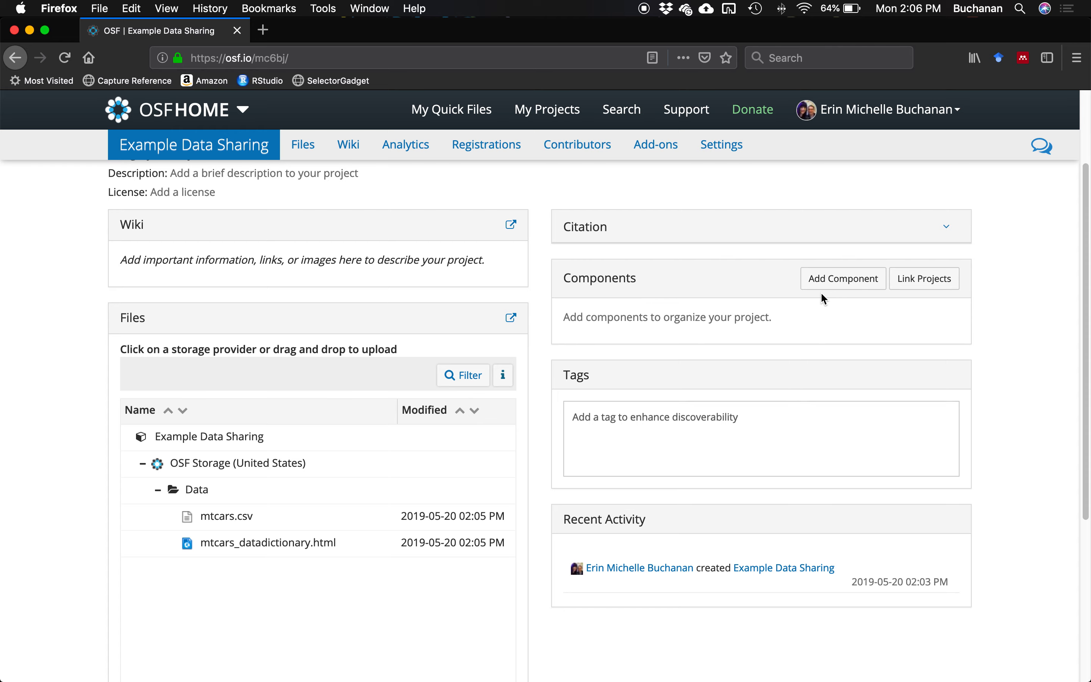
pyautogui.click(843, 289)
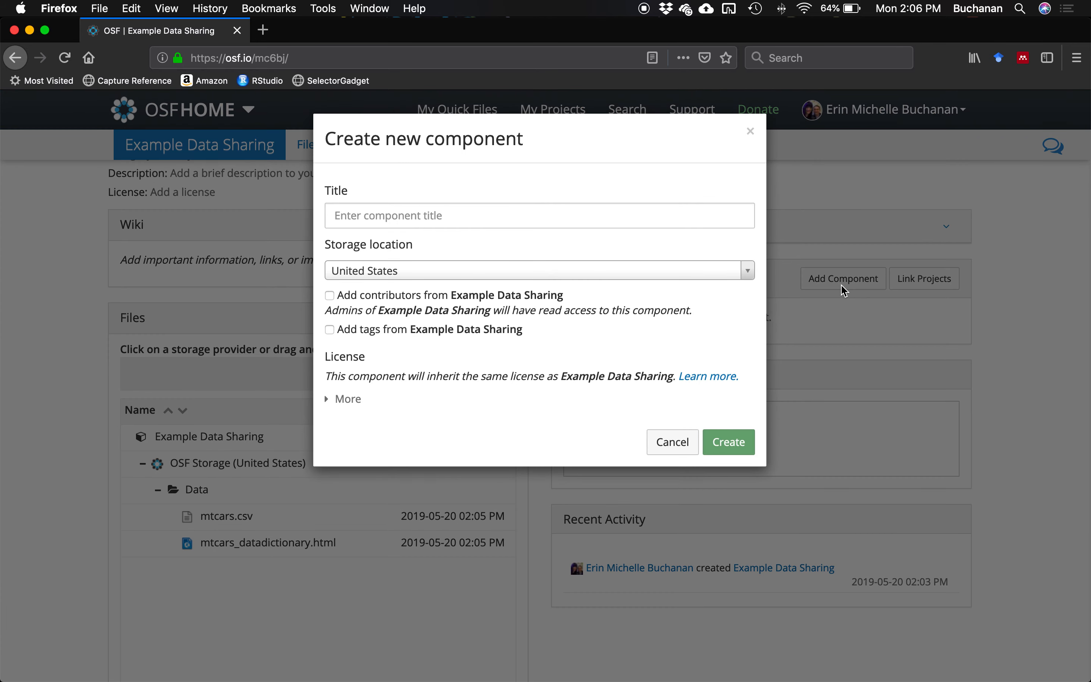
pyautogui.click(413, 215)
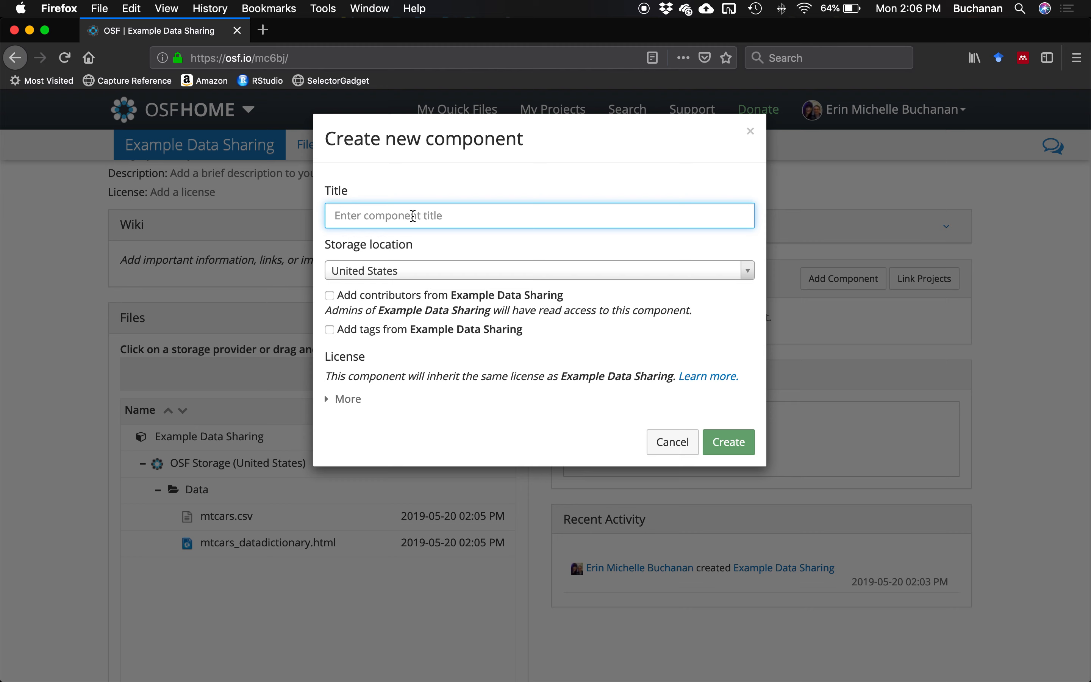
pyautogui.write('Data')
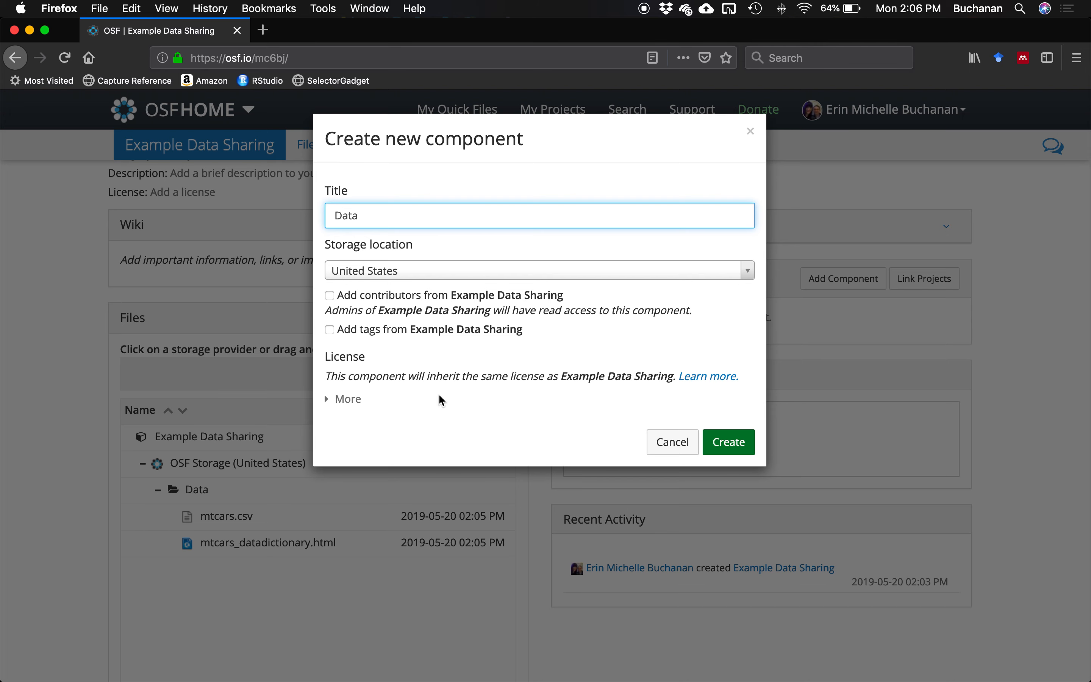
pyautogui.click(735, 454)
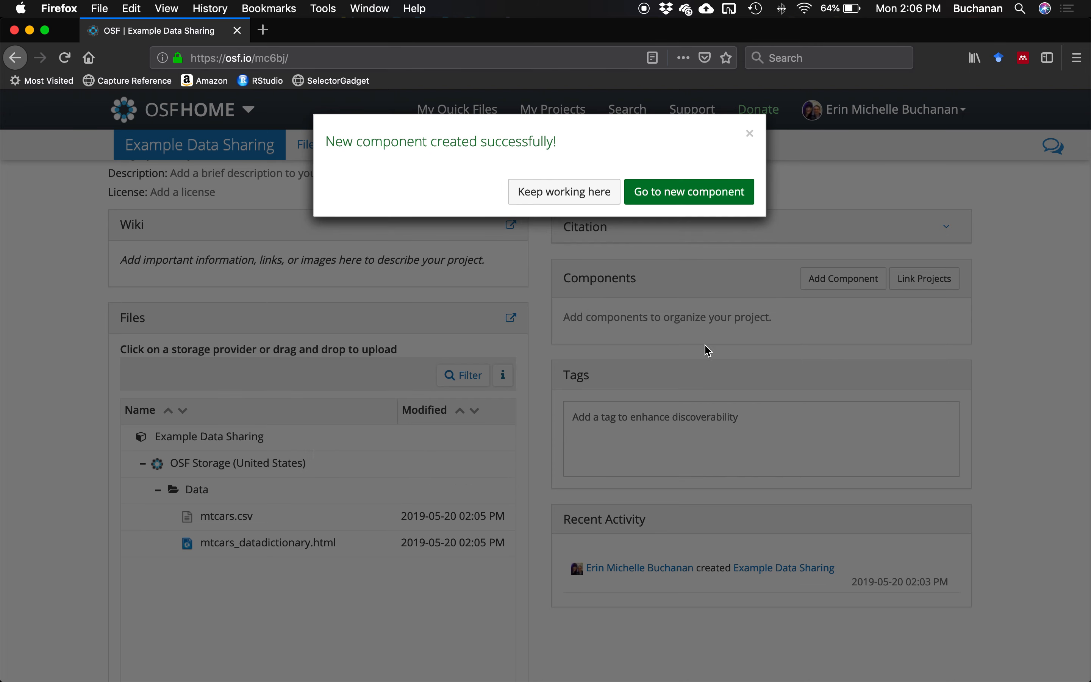
pyautogui.click(686, 196)
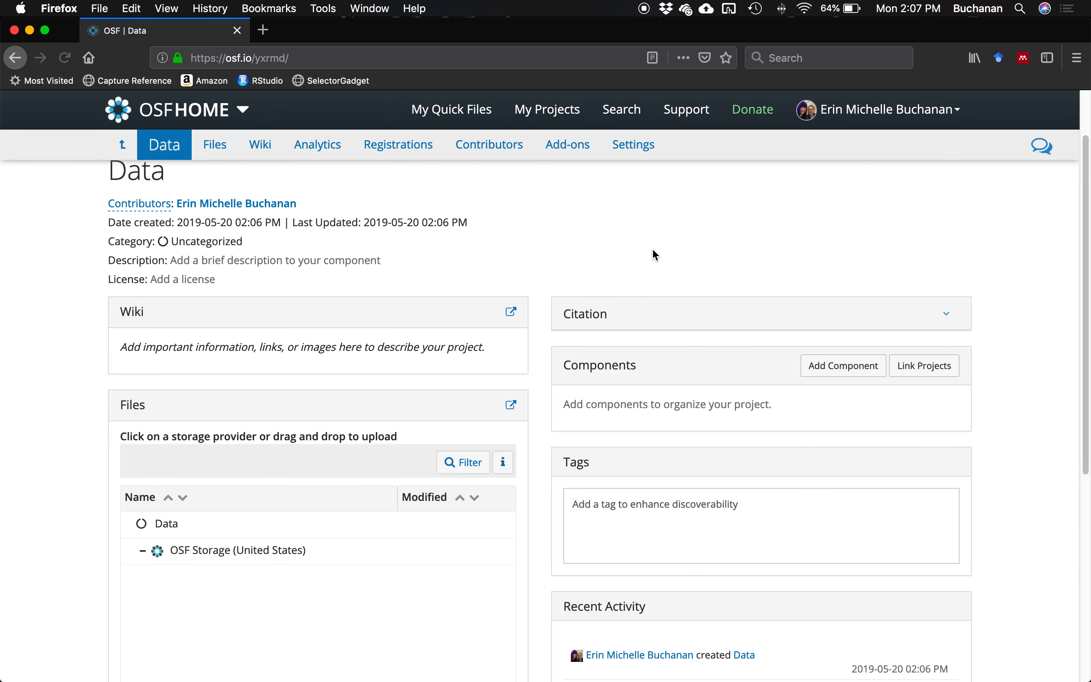
# Set the Data component's category to Data and save it
pyautogui.scroll(2, 283, 338)
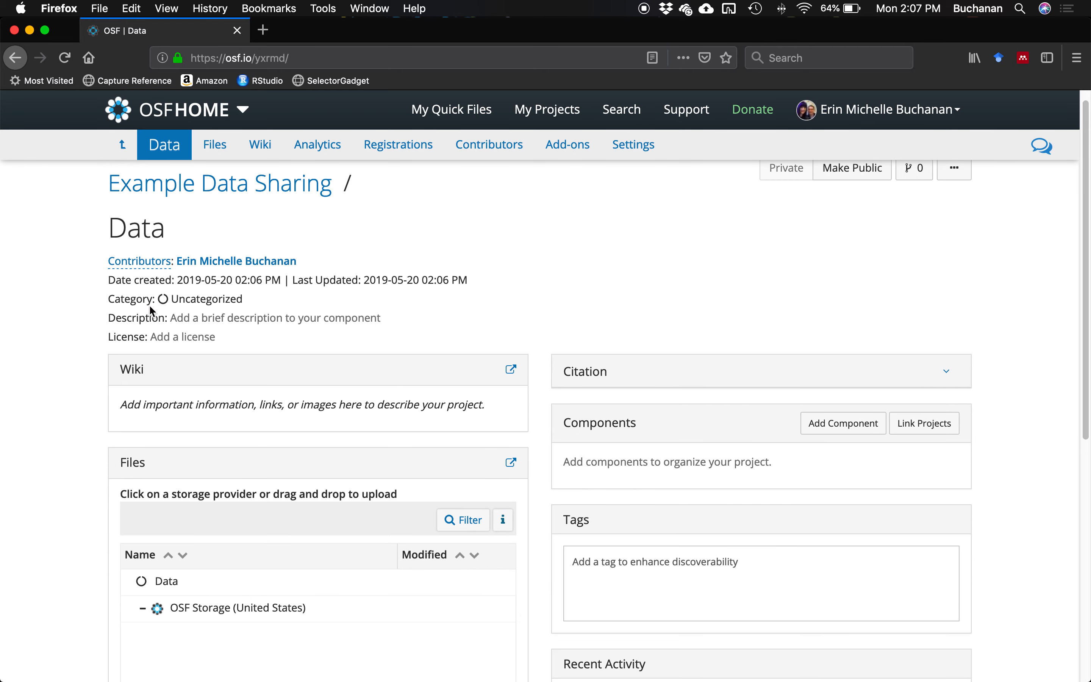
pyautogui.click(180, 300)
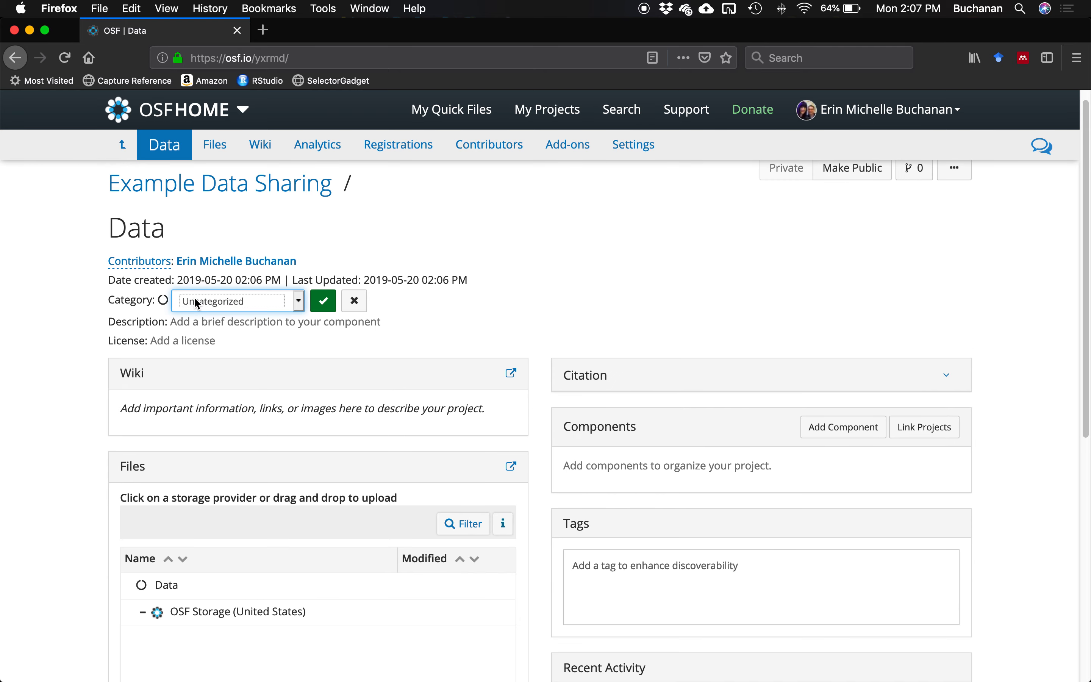
pyautogui.click(301, 306)
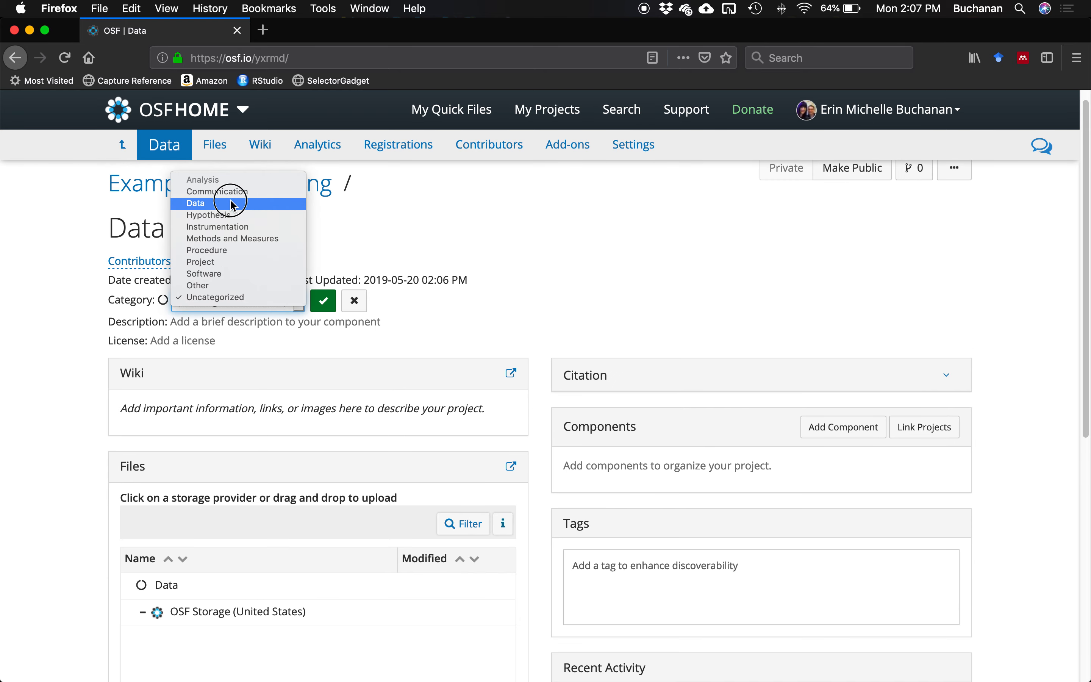
pyautogui.click(233, 204)
pyautogui.click(299, 301)
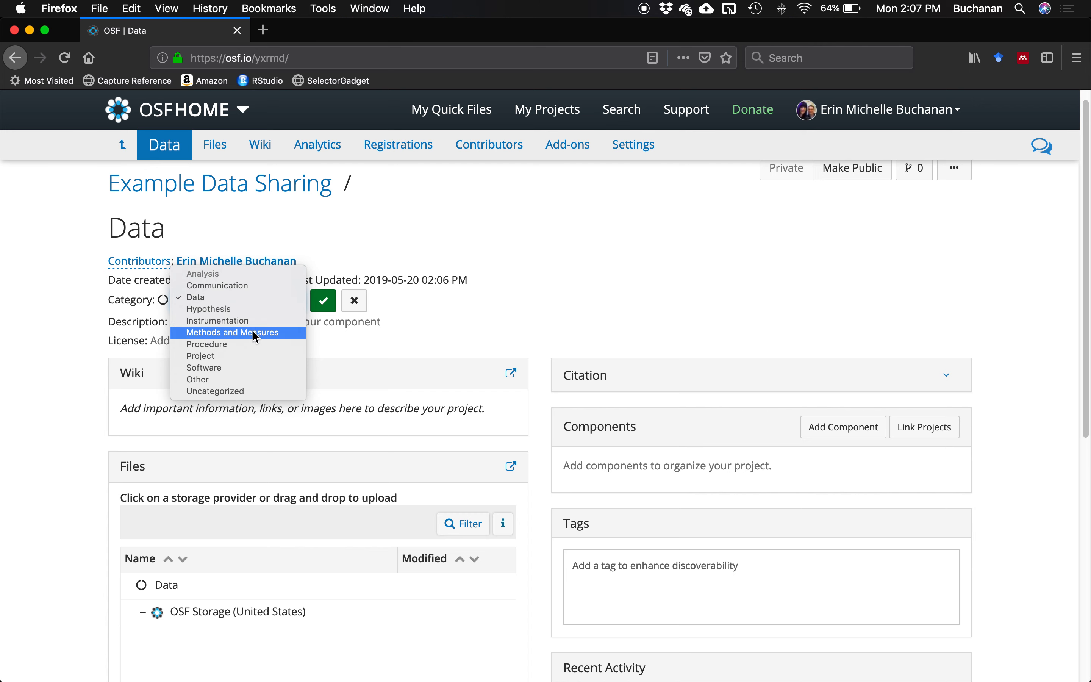
pyautogui.click(441, 301)
pyautogui.click(319, 308)
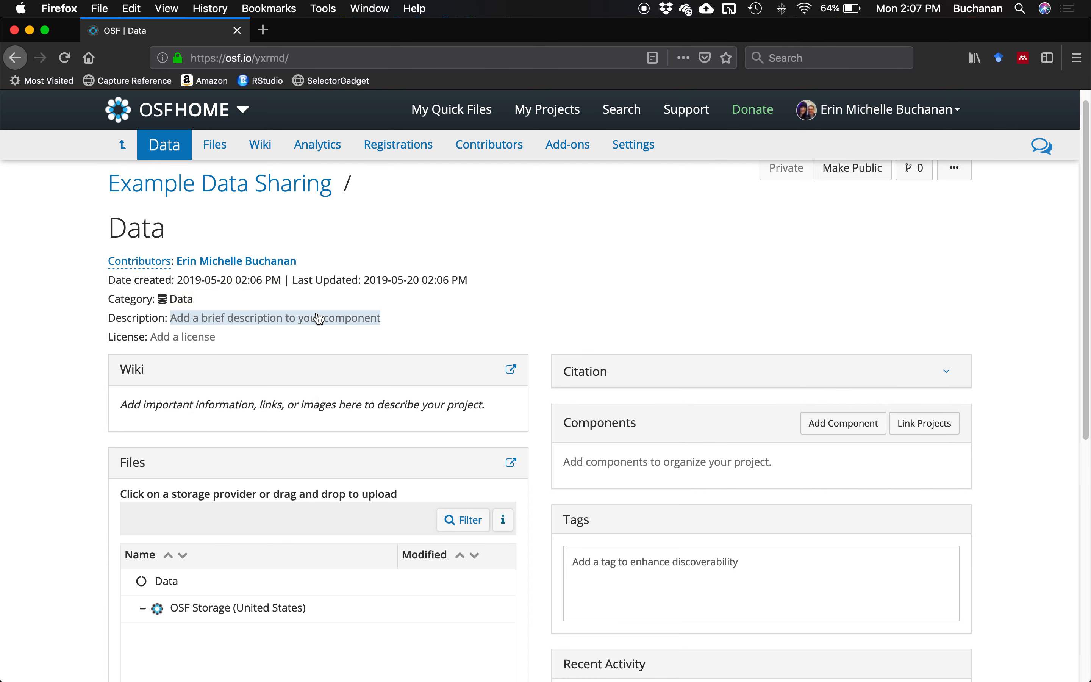
# Switch to Finder and upload mtcars.csv from the outputs folder to the Data component's OSF Storage
pyautogui.scroll(-3, 320, 431)
pyautogui.click(233, 494)
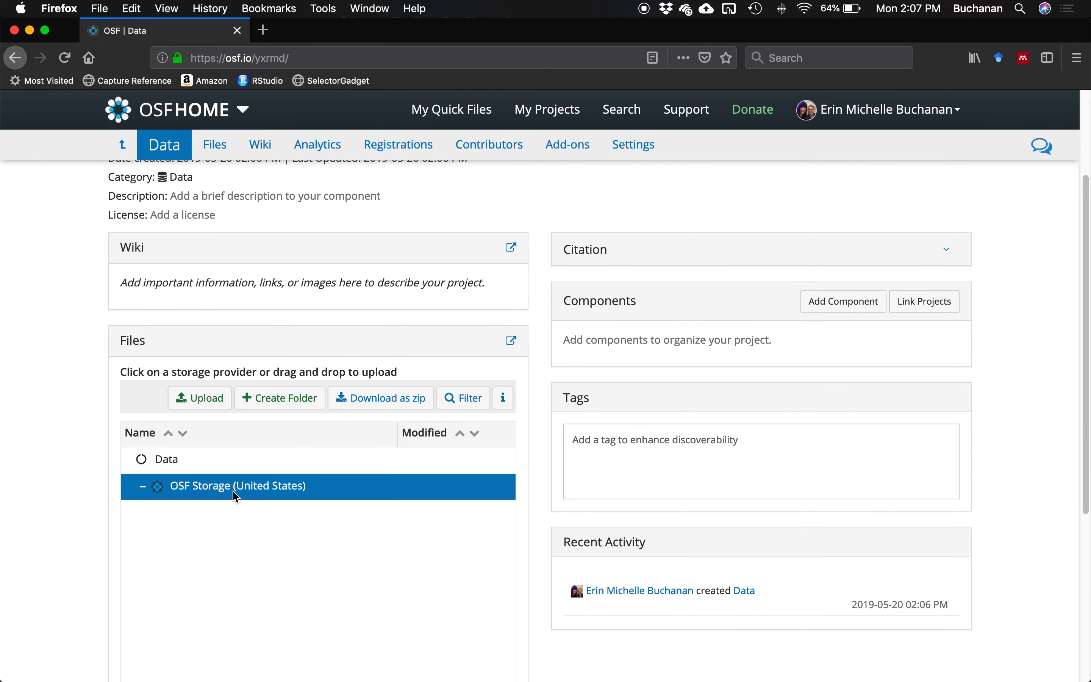
pyautogui.hotkey('ctrl', 'Up')
pyautogui.click(933, 261)
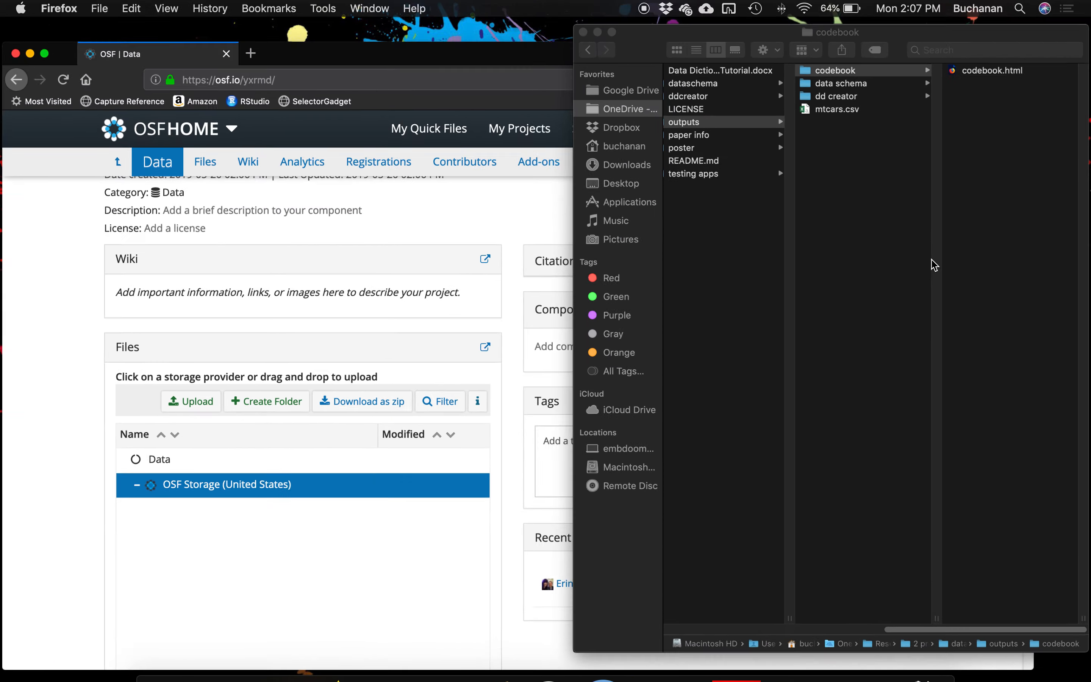
pyautogui.moveTo(832, 108); pyautogui.dragTo(263, 490)
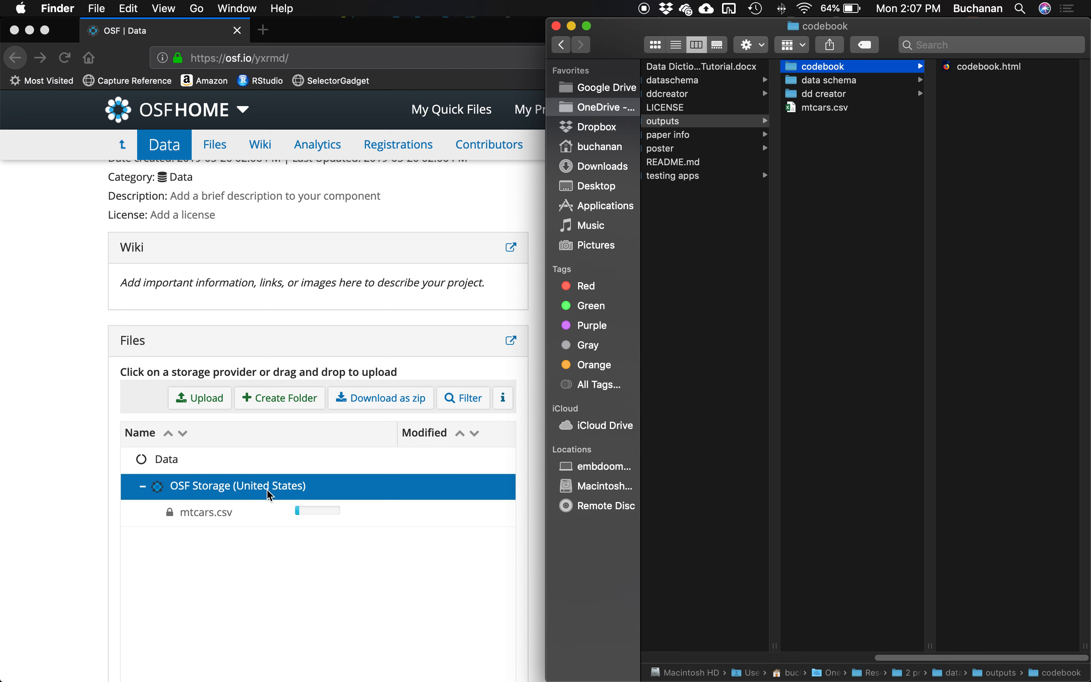
# Upload all files of the data schema folder, access.csv through report.html, to the component's OSF Storage and dismiss the upload status
pyautogui.click(879, 84)
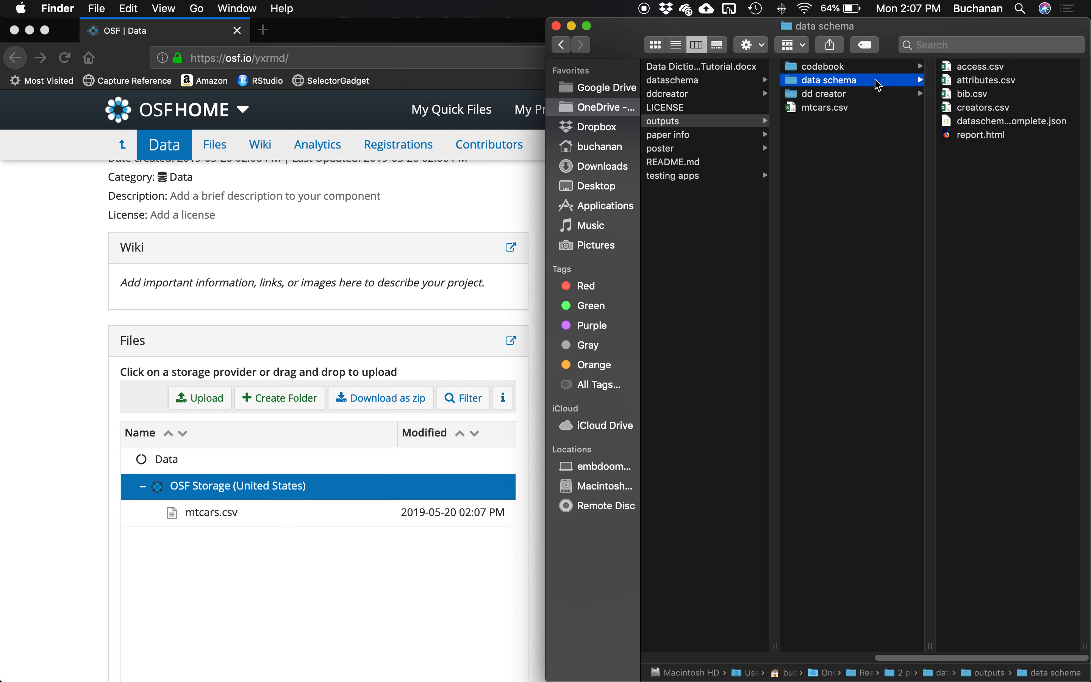
pyautogui.click(978, 137)
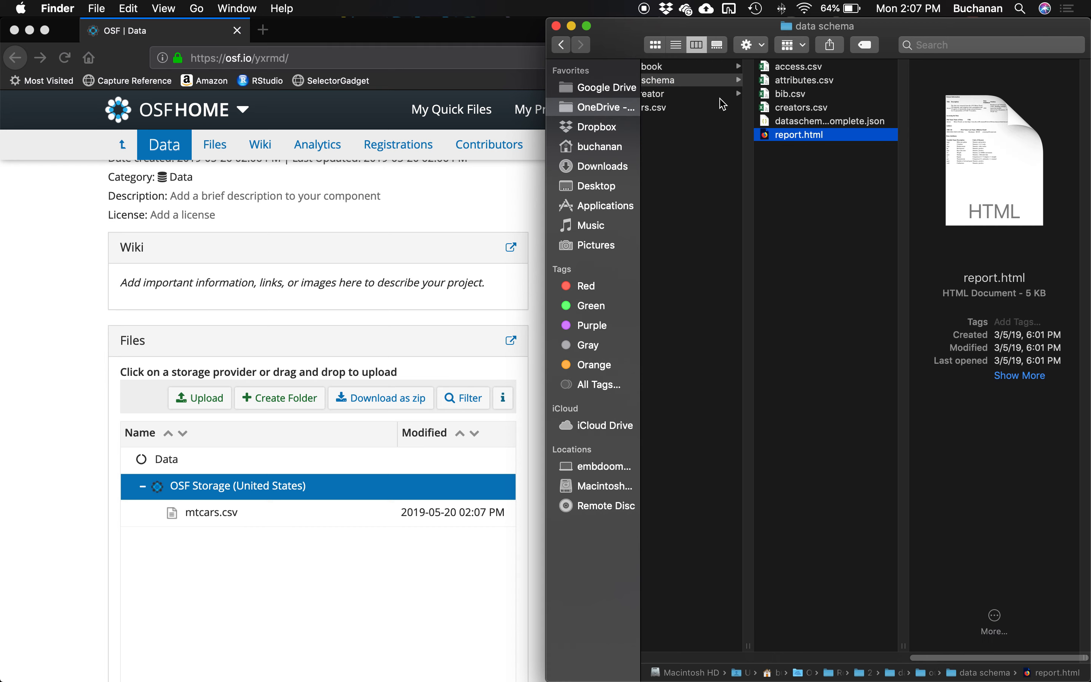
pyautogui.hscroll(-3, 722, 100)
pyautogui.keyDown('shift'); pyautogui.click(883, 70); pyautogui.keyUp('shift')
pyautogui.moveTo(882, 70); pyautogui.dragTo(211, 485)
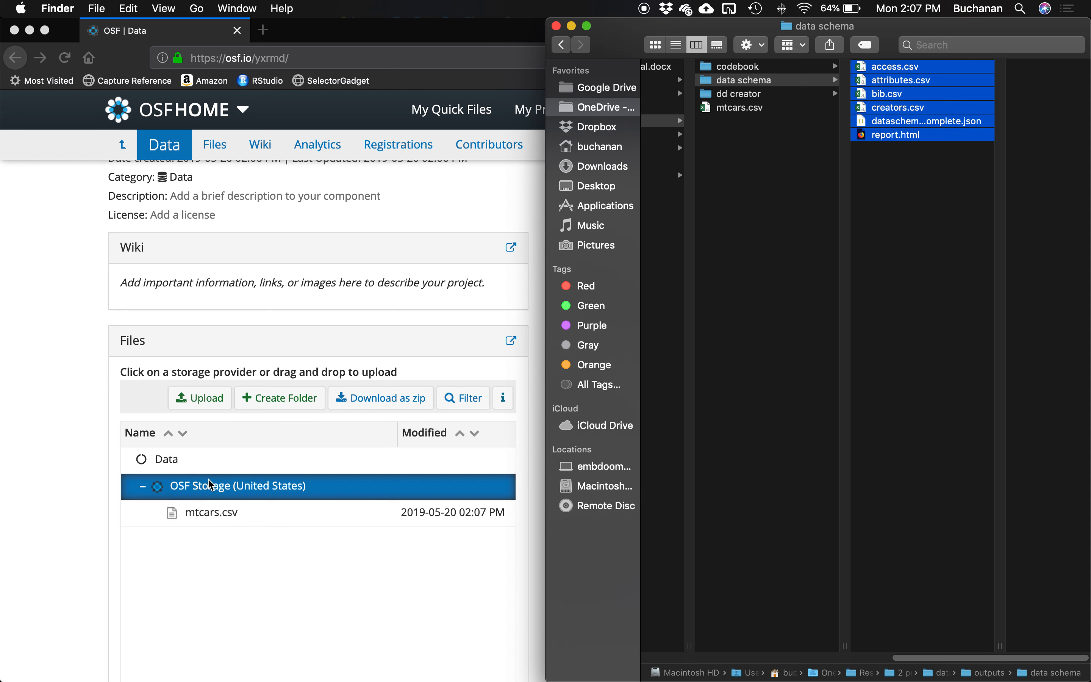
pyautogui.scroll(-3, 211, 485)
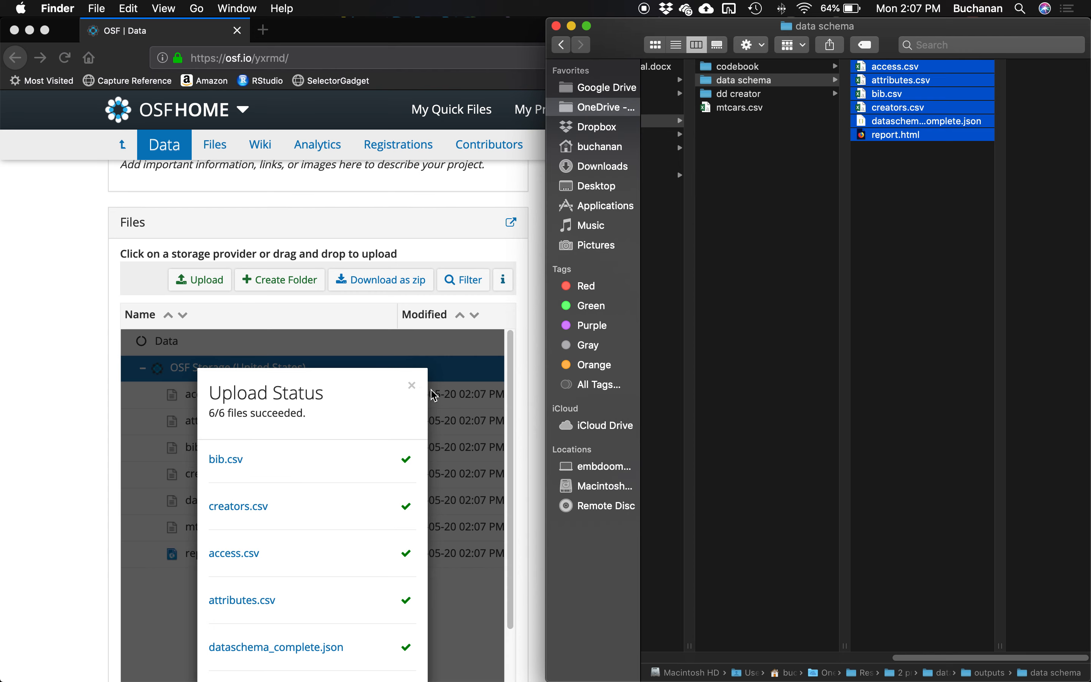
pyautogui.click(415, 387)
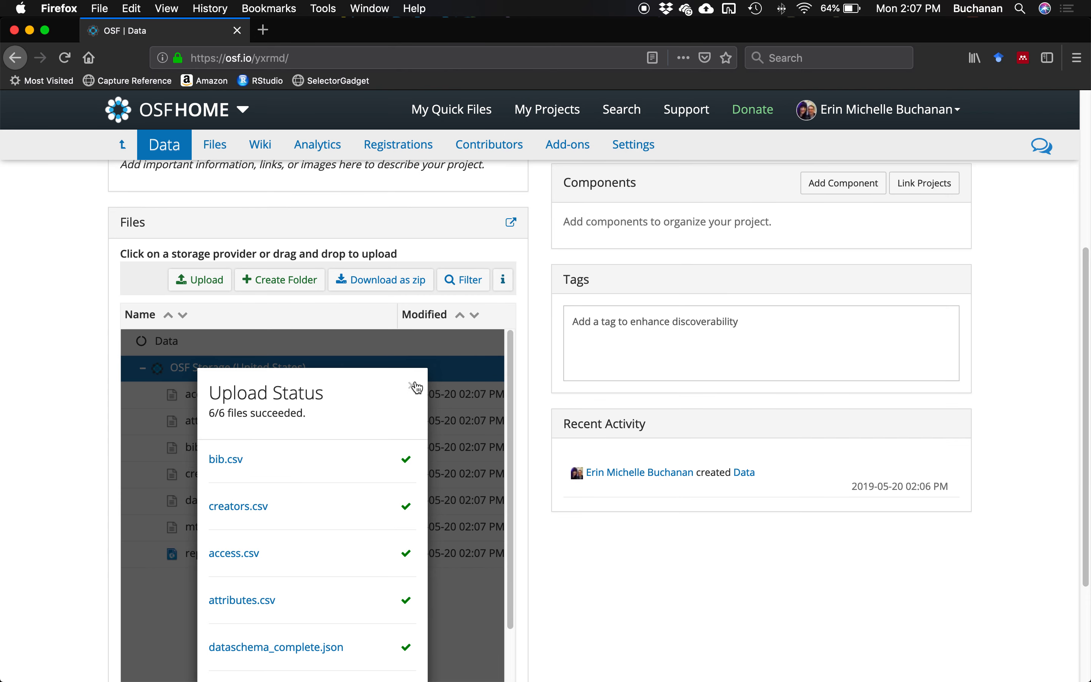
pyautogui.click(411, 387)
# Rename access.csv in the Data component's storage as mtcars_access.csv
pyautogui.click(271, 388)
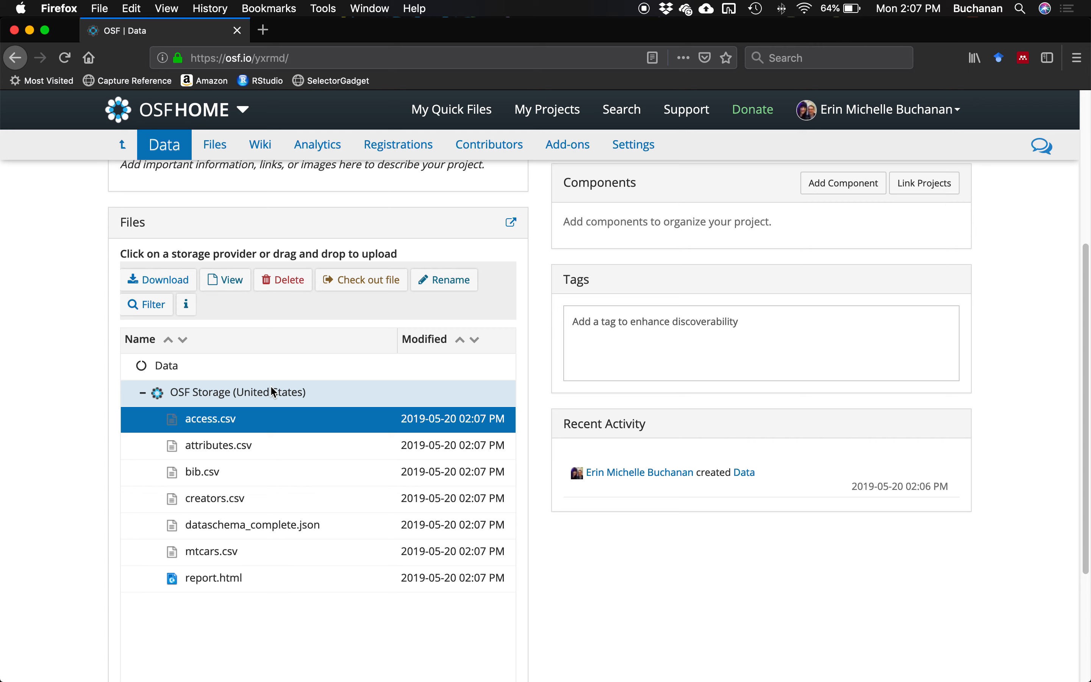
pyautogui.click(440, 282)
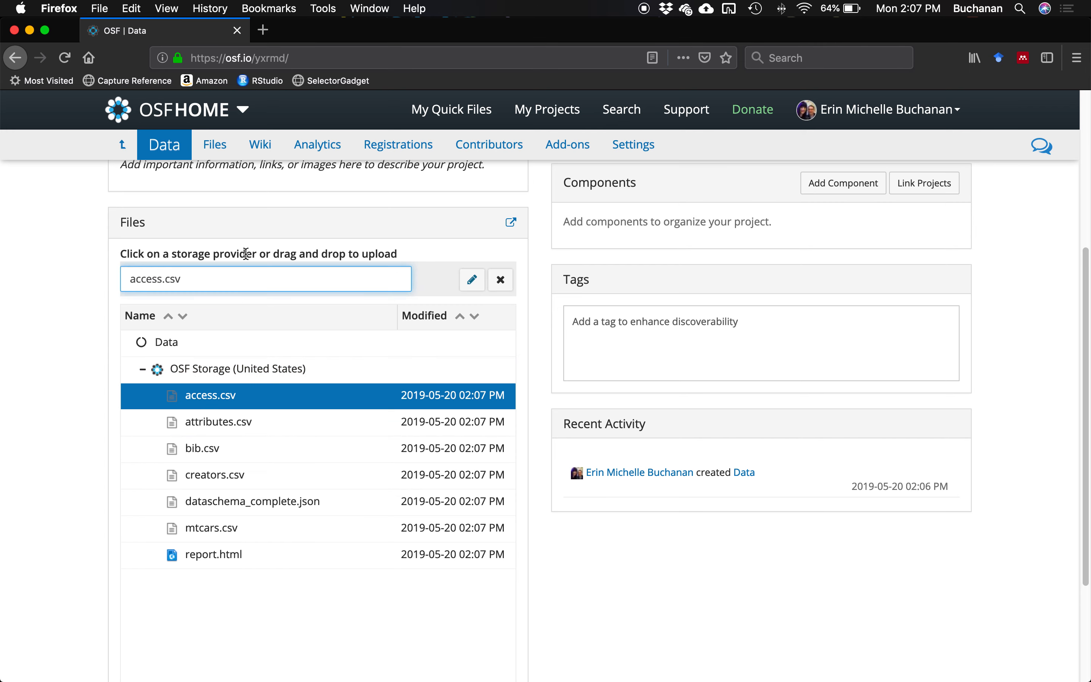
pyautogui.write('mtcars_')
pyautogui.press('Return')
# Rename report.html in the Data component's storage as mtcars_report.html
pyautogui.click(284, 432)
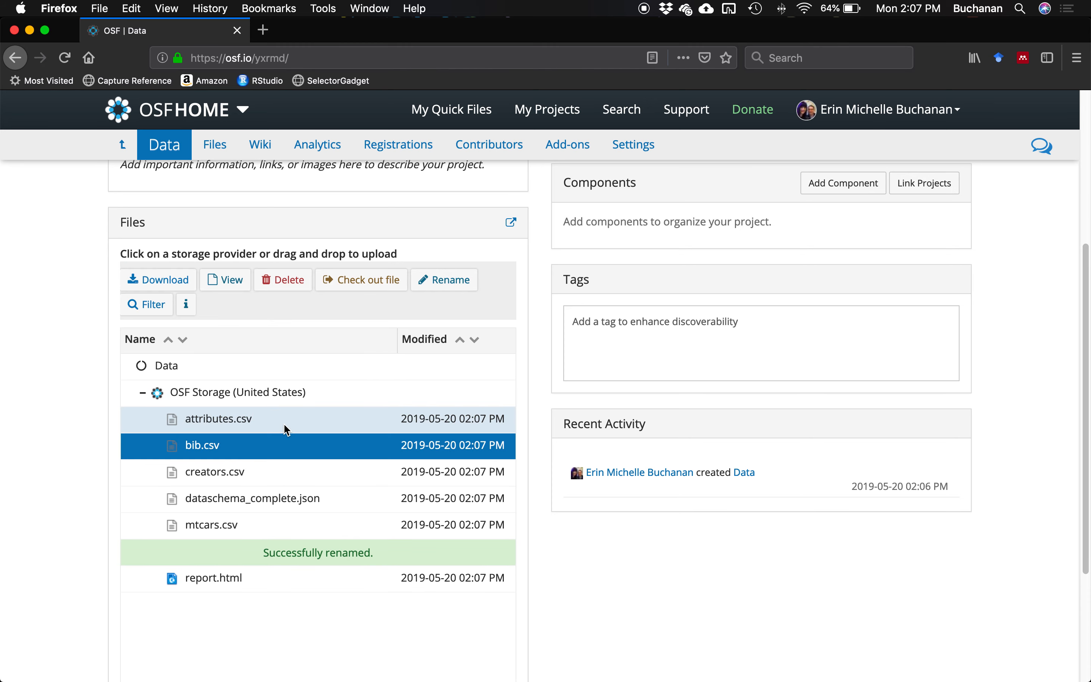
pyautogui.click(277, 581)
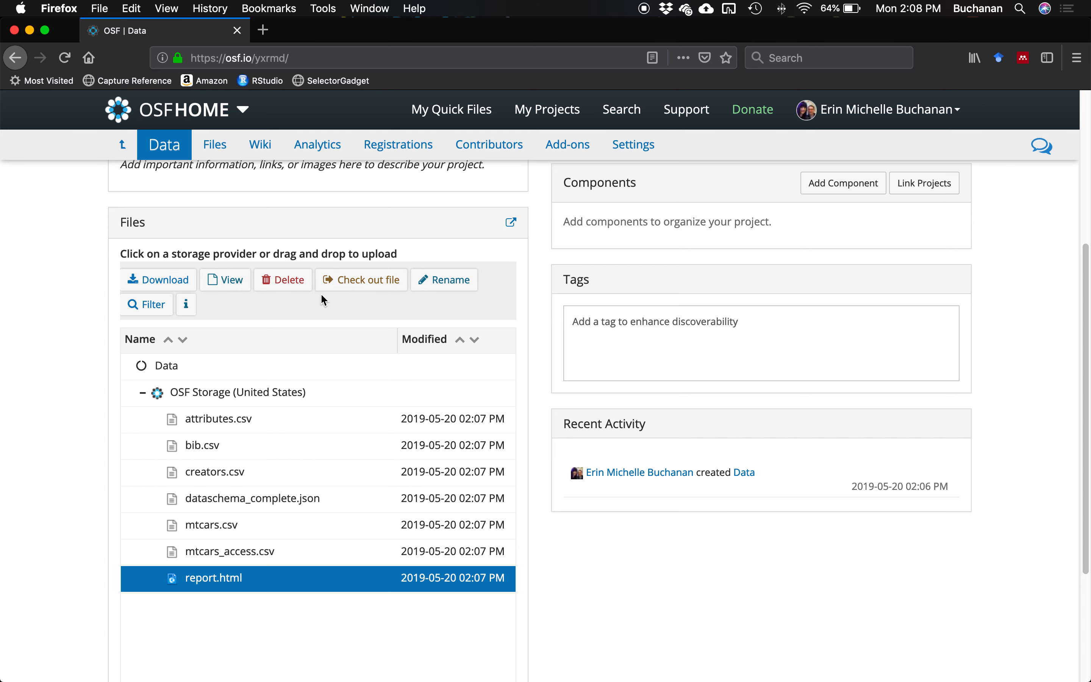
pyautogui.click(433, 285)
pyautogui.write('mtcars_report.html')
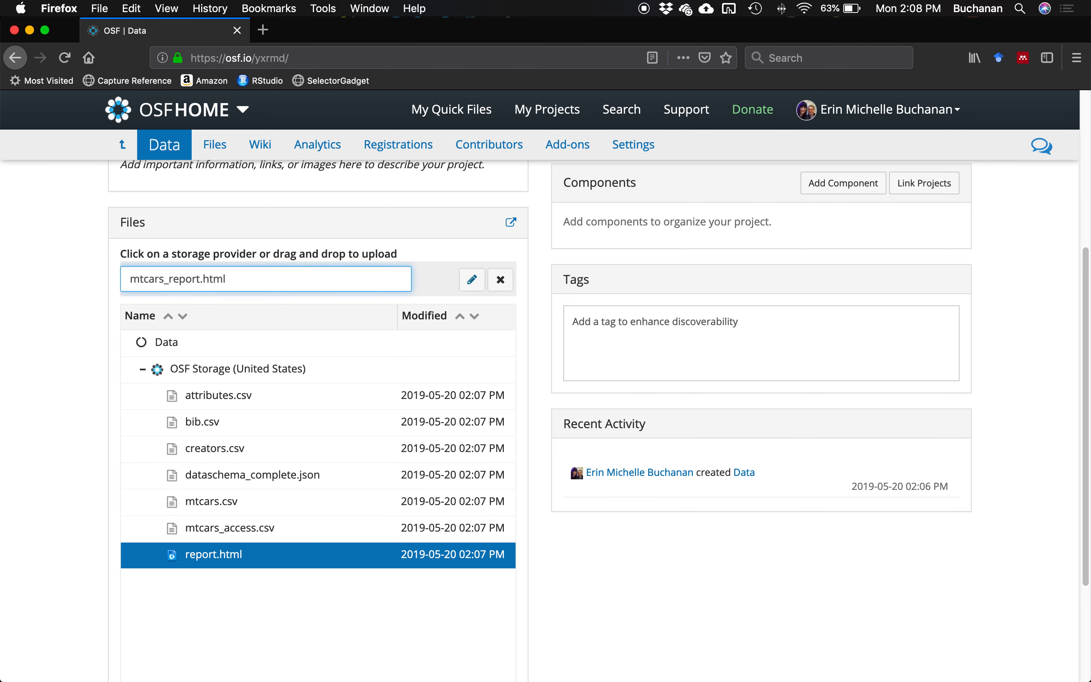
pyautogui.press('Return')
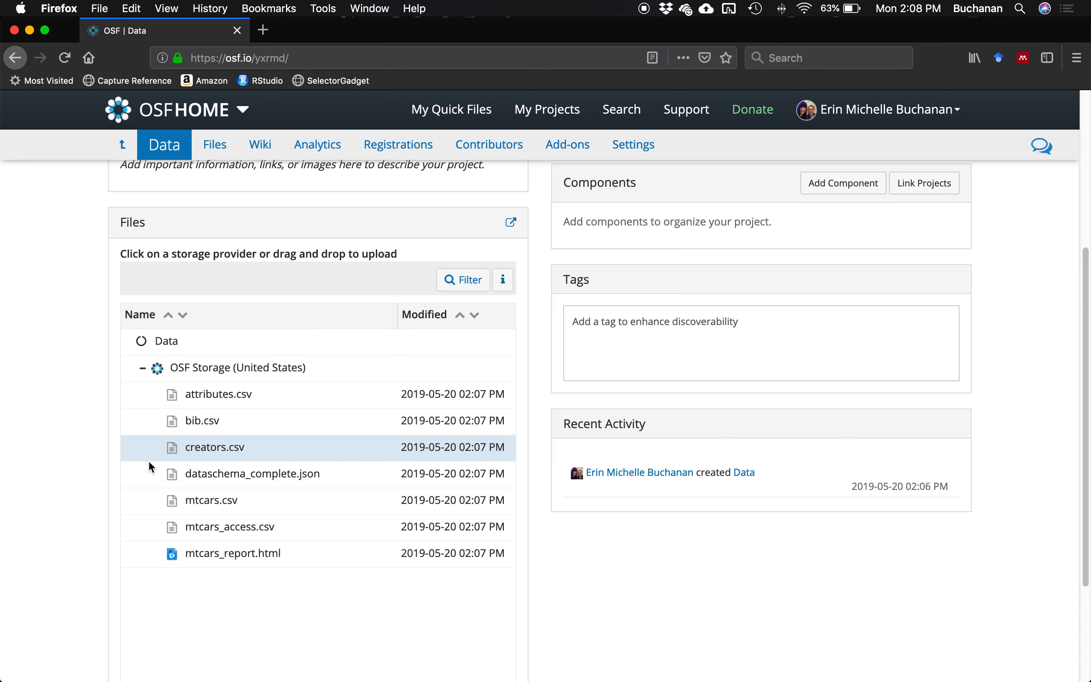
# Return to the Example Data Sharing project, check its Data component's privacy marker and open the component to view its visibility options
pyautogui.scroll(6, 149, 460)
pyautogui.click(272, 197)
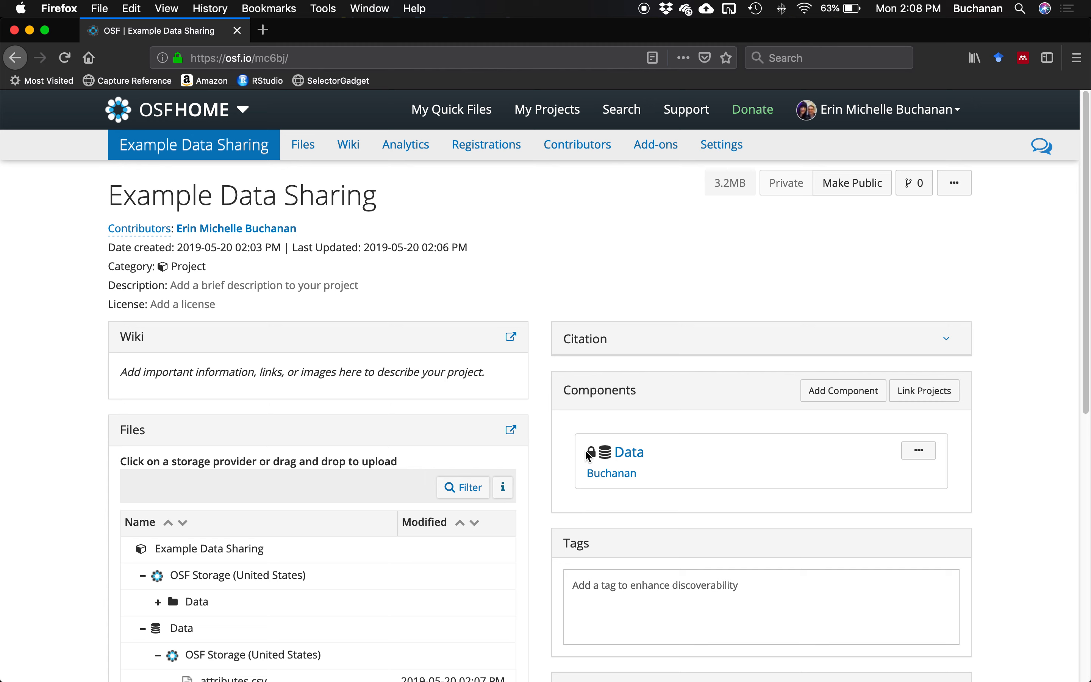
pyautogui.moveTo(590, 455)
pyautogui.click(639, 460)
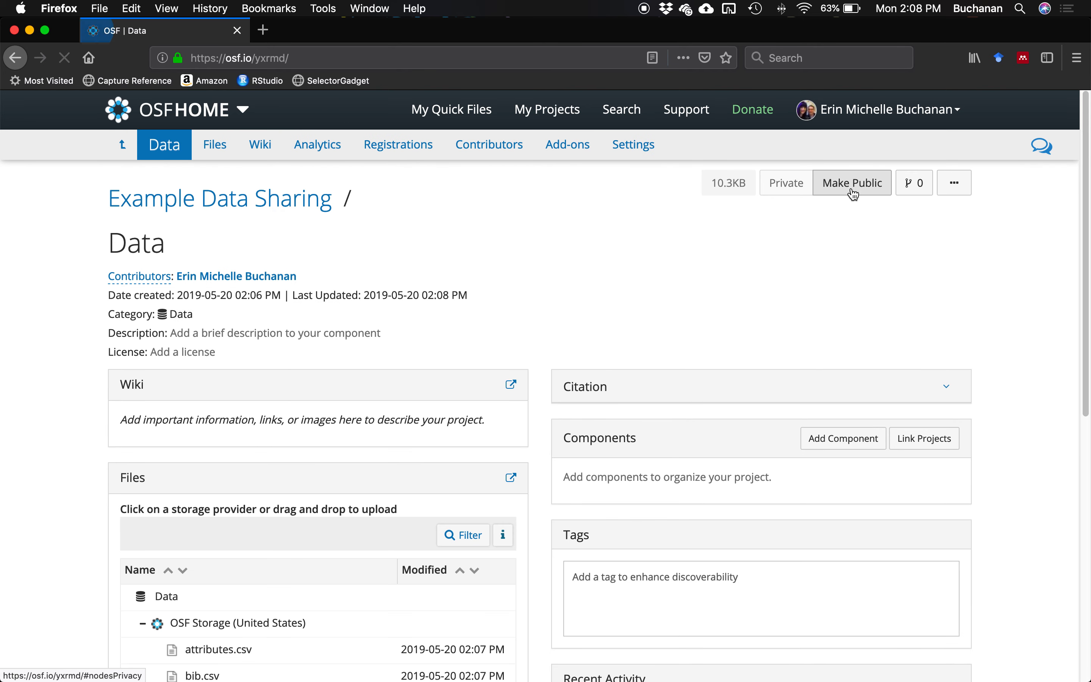
# Go back to the parent project and examine how the Data folder and the Data component appear in its file list
pyautogui.click(189, 197)
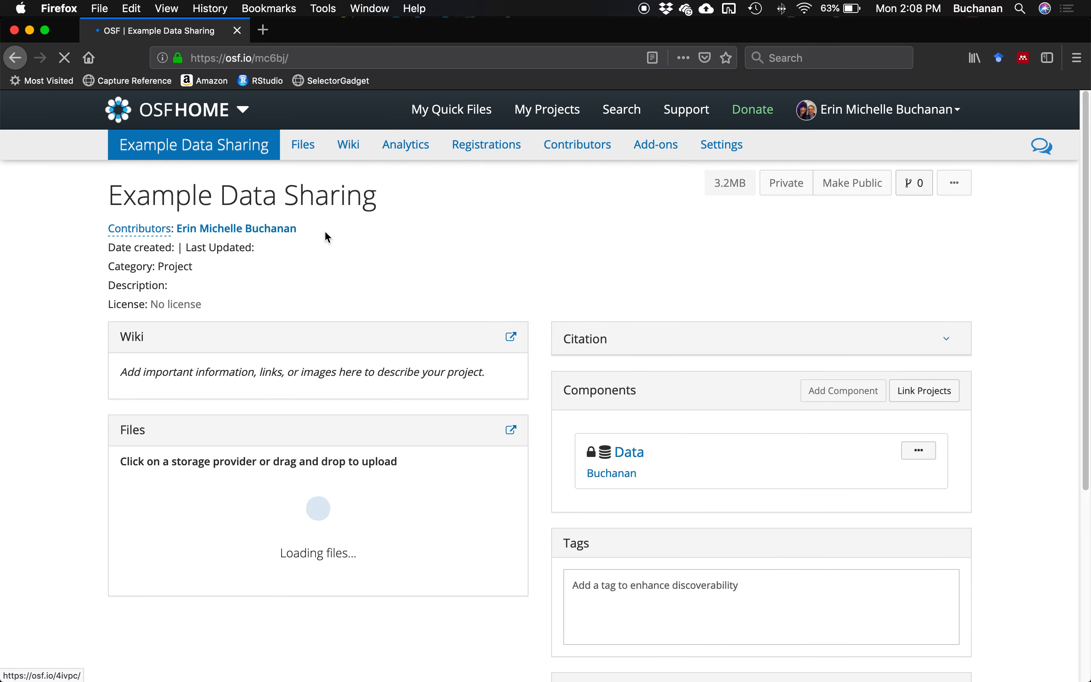
pyautogui.scroll(-3, 318, 230)
pyautogui.scroll(-4, 318, 231)
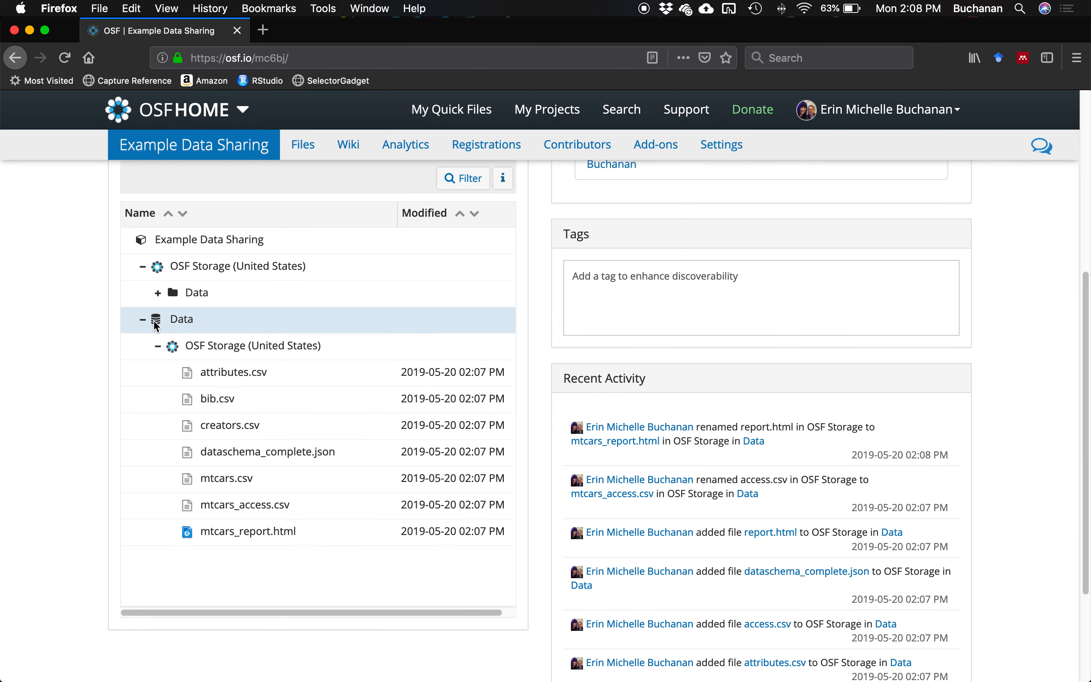
pyautogui.scroll(1, 156, 325)
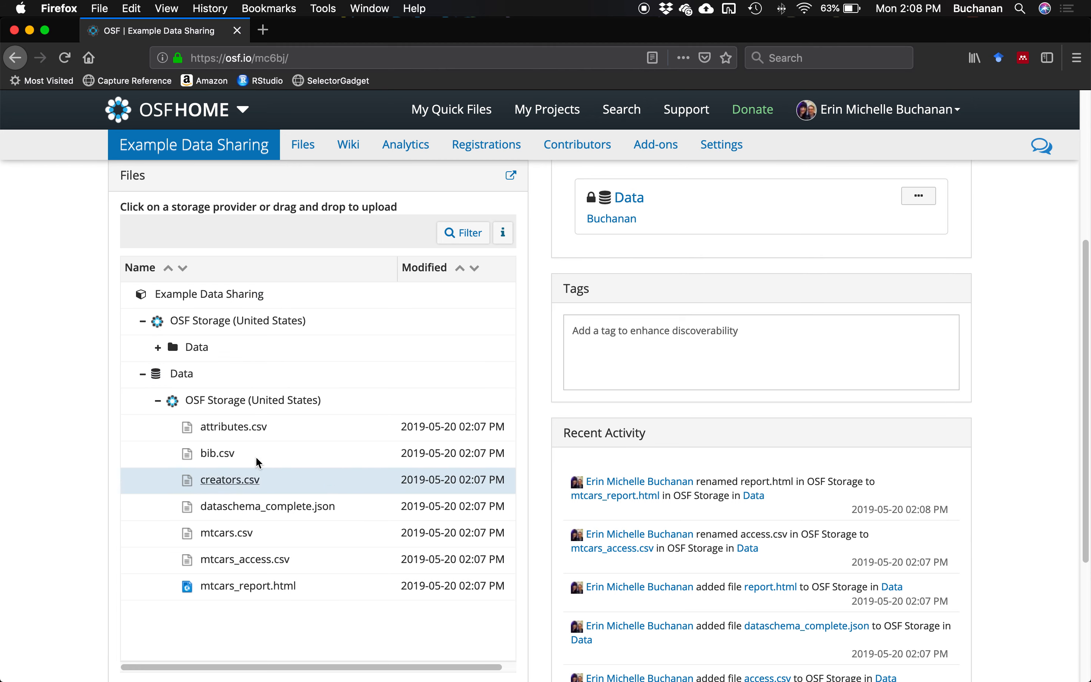